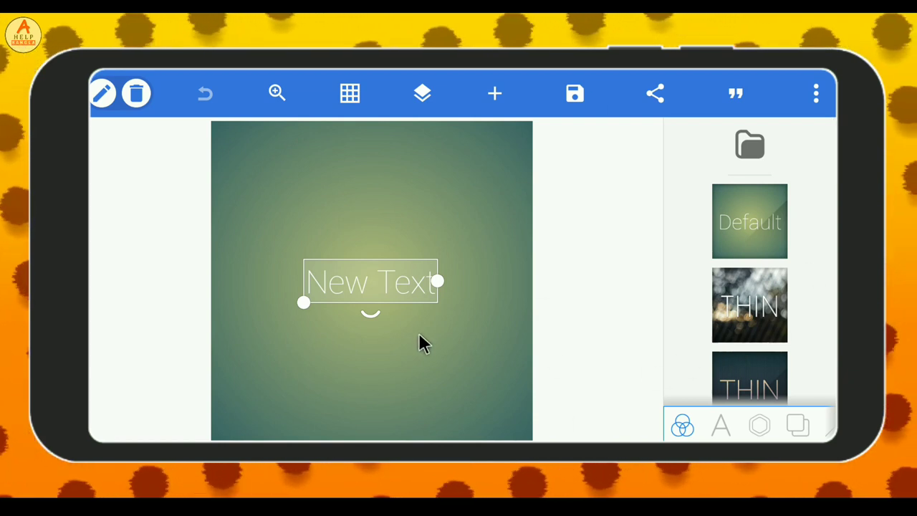
Step: Change the placeholder text to 'VIRAL SUBHRA' and shift it slightly left
double_click(388, 283)
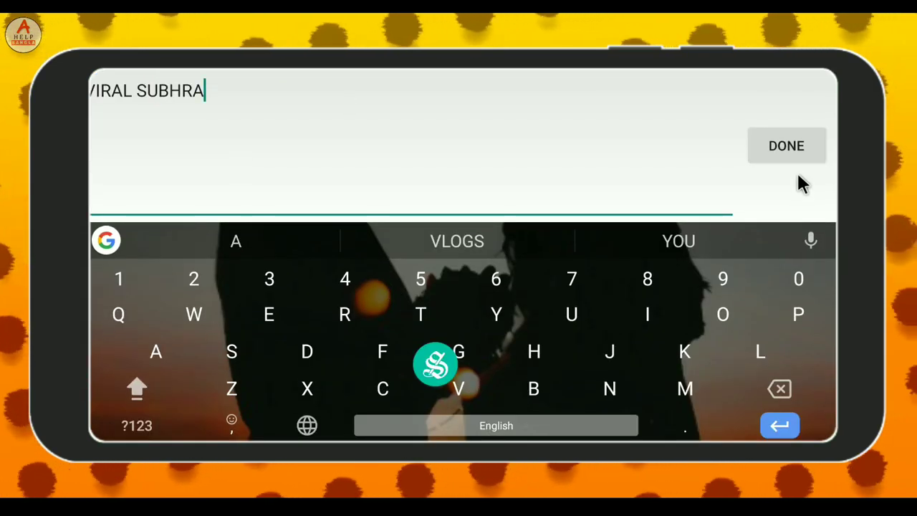
left_click(792, 149)
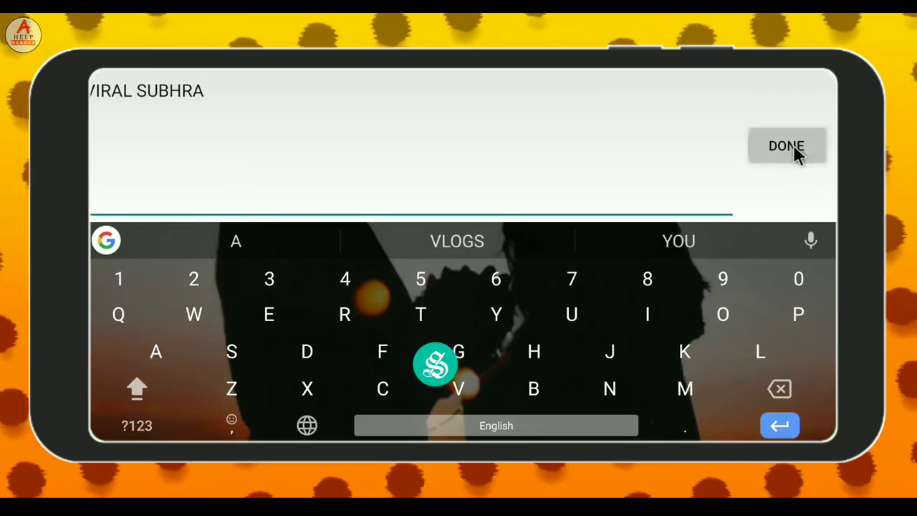
left_click(670, 125)
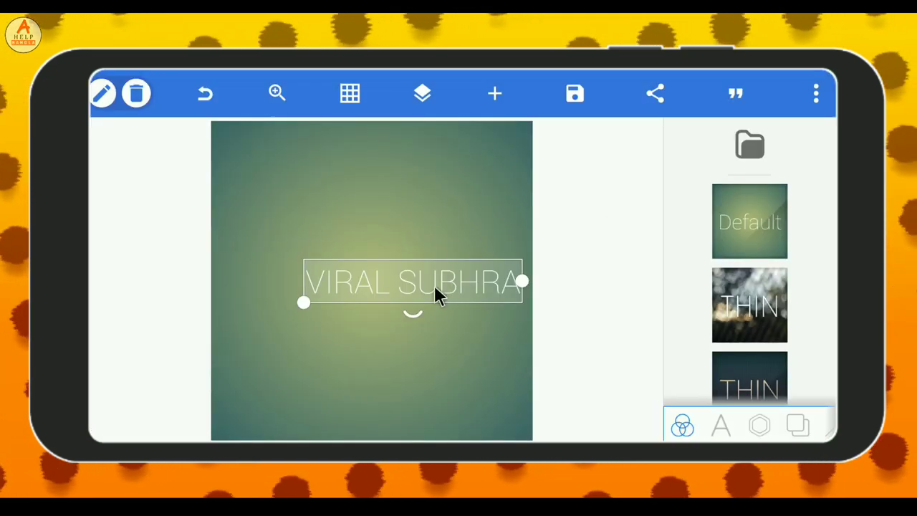
left_click_drag(429, 279, 390, 277)
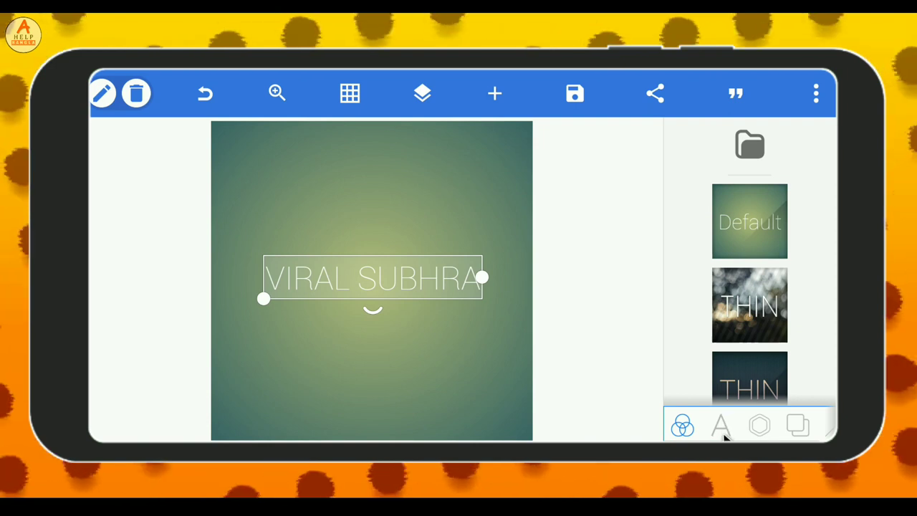
Step: Set the VIRAL SUBHRA text's font to American Captain from My Fonts
left_click(720, 427)
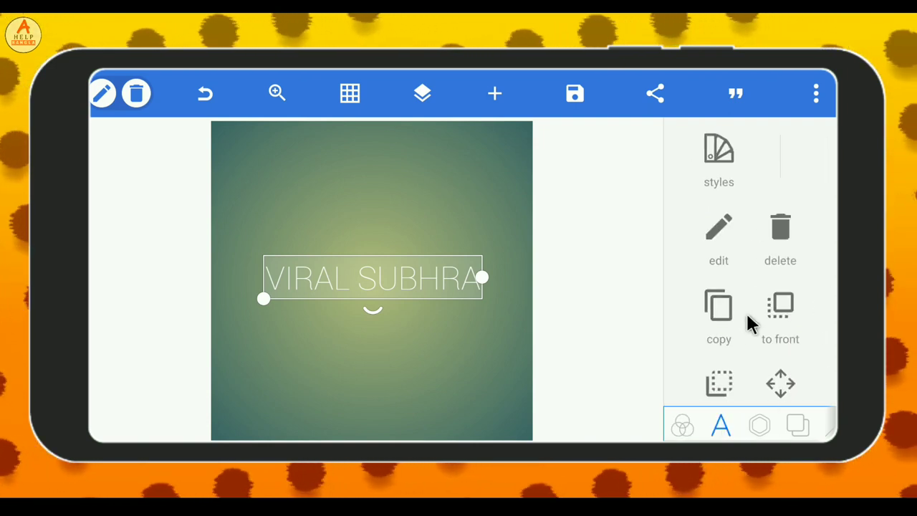
scroll(747, 321, "down", 3)
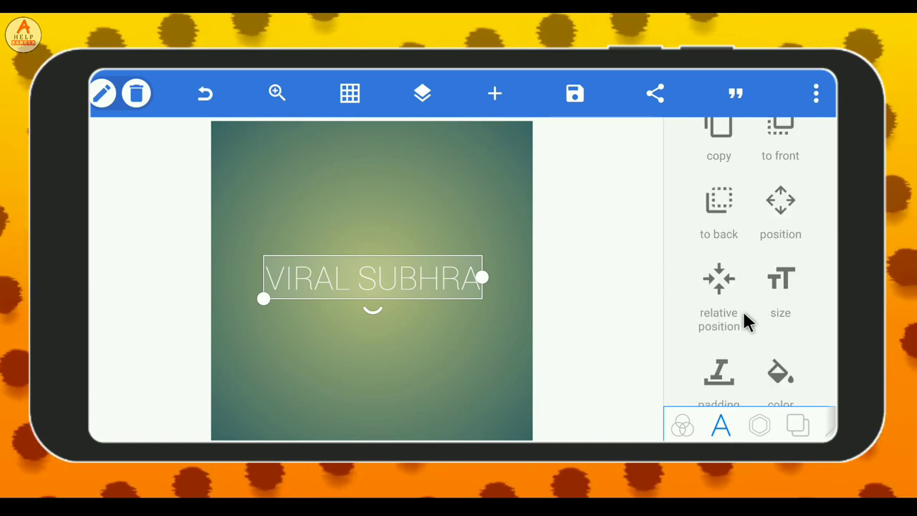
scroll(744, 320, "down", 3)
scroll(743, 320, "down", 2)
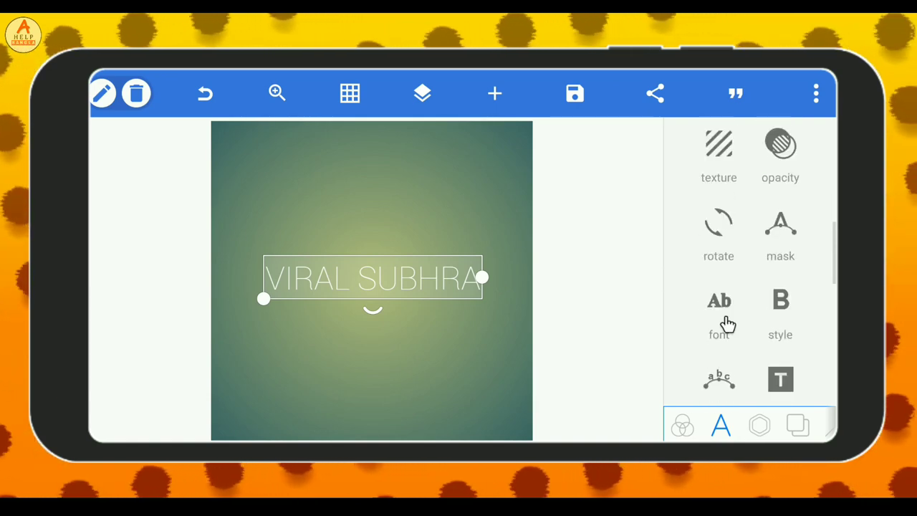
left_click(720, 313)
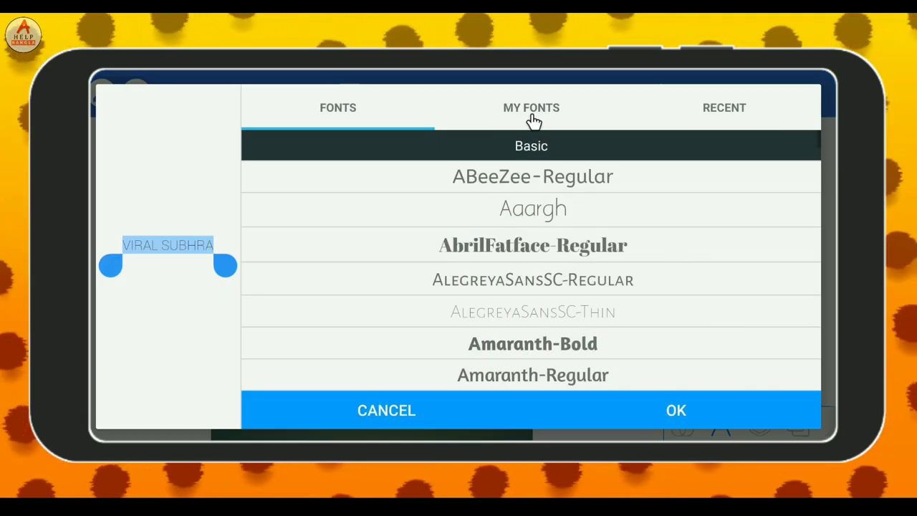
left_click(532, 115)
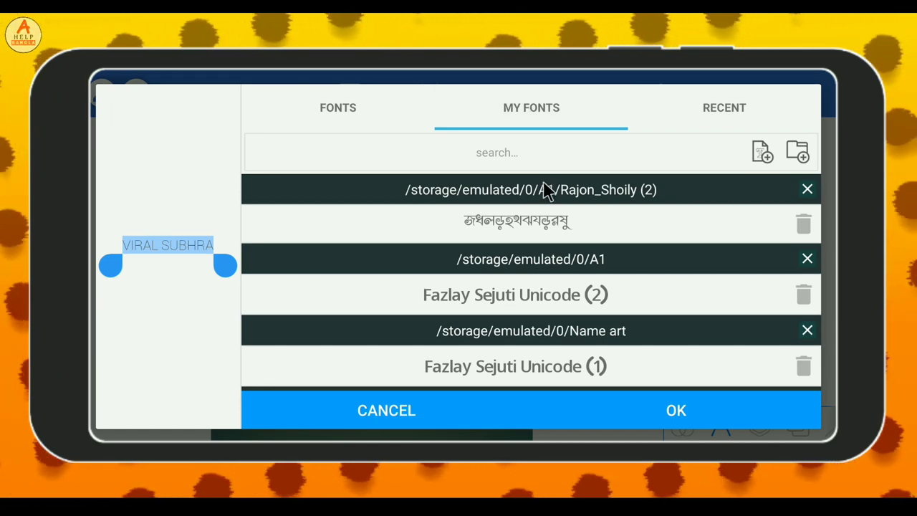
scroll(544, 268, "down", 3)
scroll(544, 271, "down", 2)
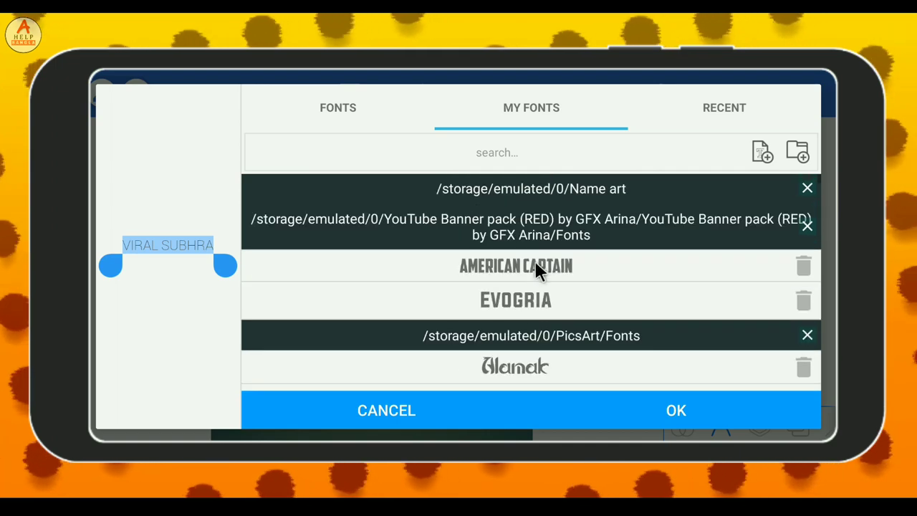
left_click(539, 271)
left_click(646, 419)
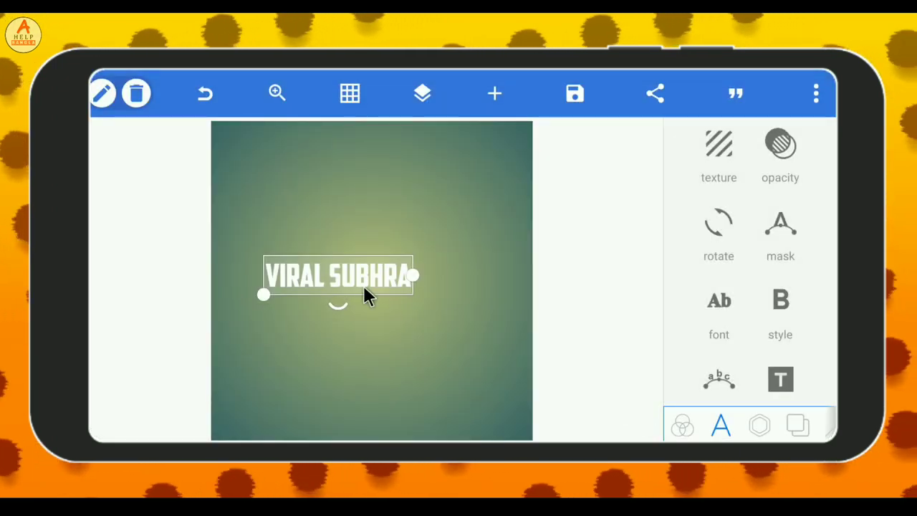
Step: Enlarge the VIRAL SUBHRA text and centre it on the canvas
left_click_drag(272, 299, 387, 285)
left_click_drag(257, 308, 249, 317)
left_click_drag(356, 298, 368, 299)
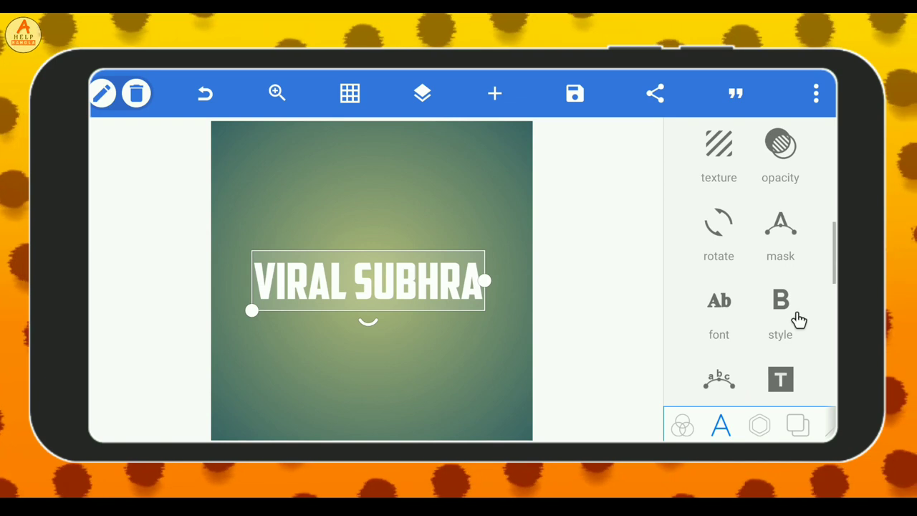
Step: Add a thin dark stroke outline, width 4, to the text
scroll(799, 319, "down", 5)
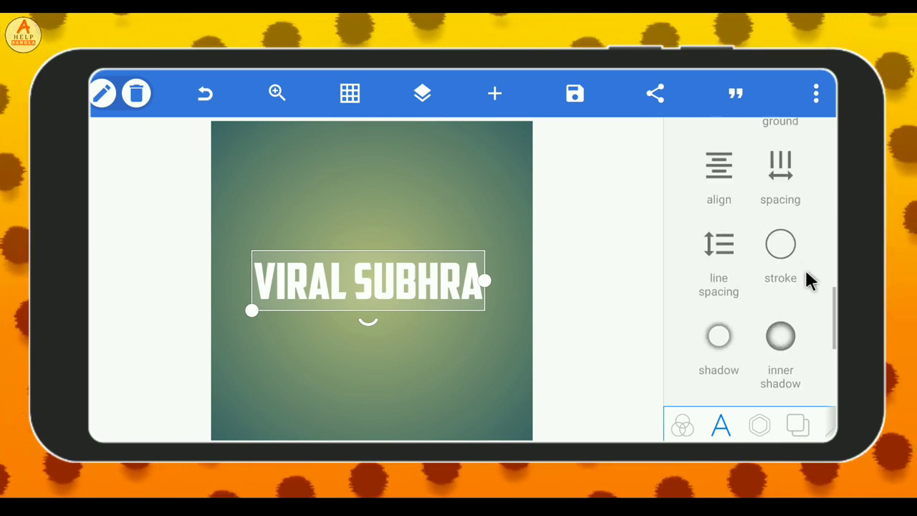
left_click(775, 260)
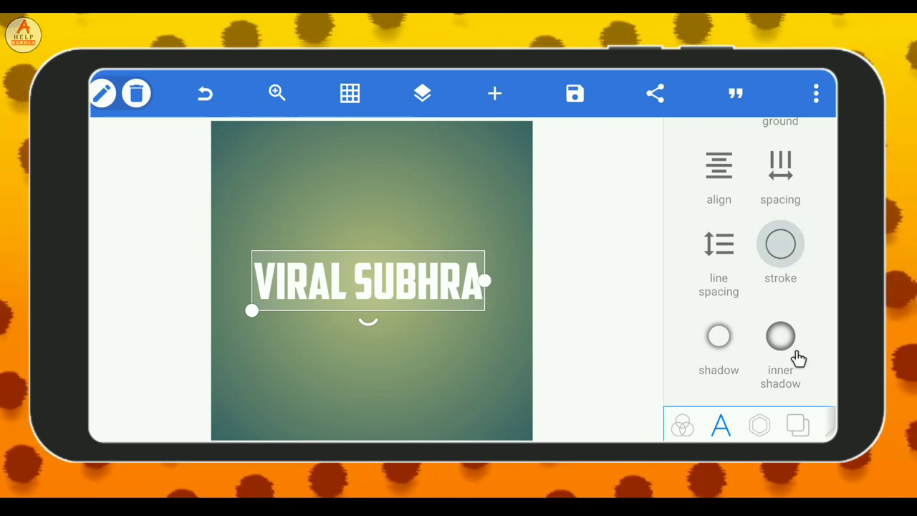
left_click(779, 190)
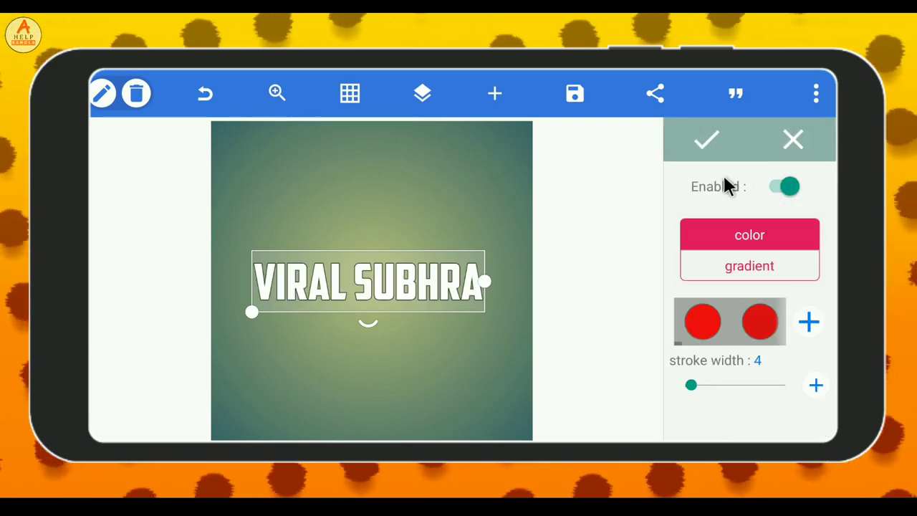
left_click(709, 142)
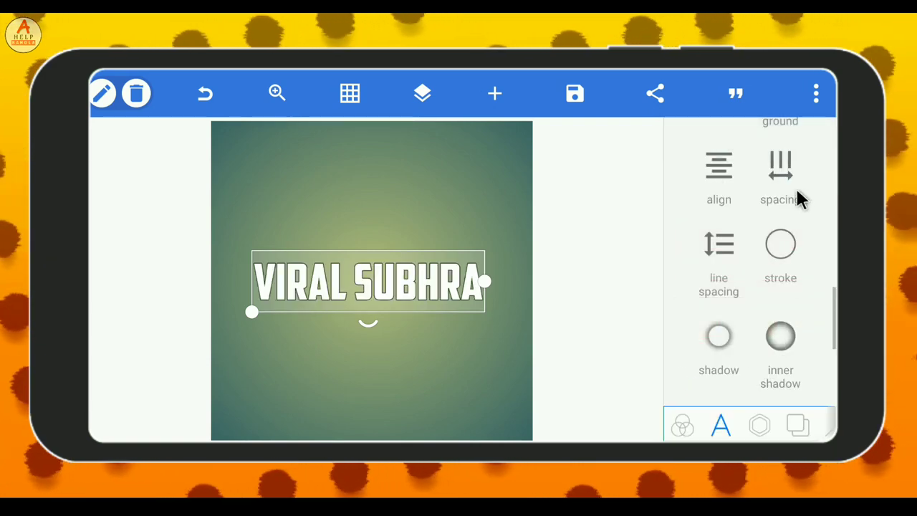
scroll(742, 333, "down", 2)
Step: Turn on a drop shadow for the VIRAL SUBHRA text
left_click(740, 295)
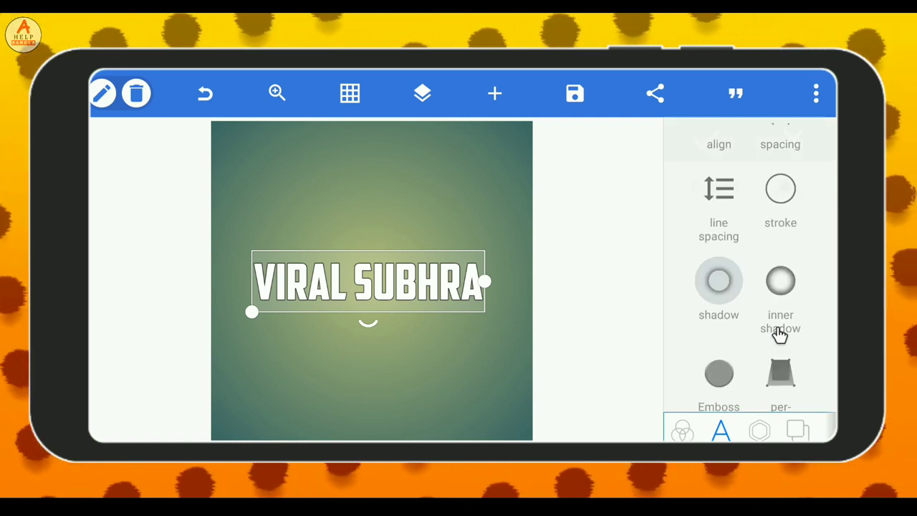
left_click(775, 187)
left_click(708, 140)
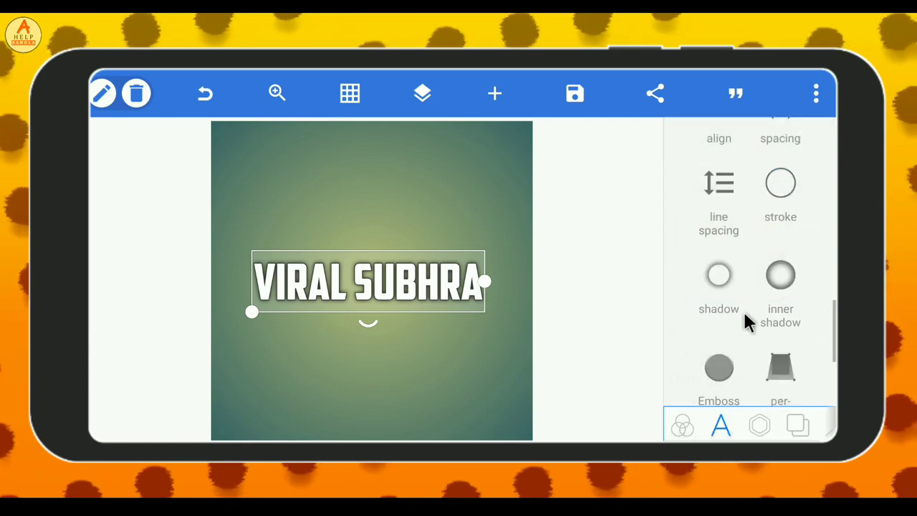
Step: Add an emboss effect with the light angle set to 67°
scroll(759, 330, "down", 2)
left_click(721, 310)
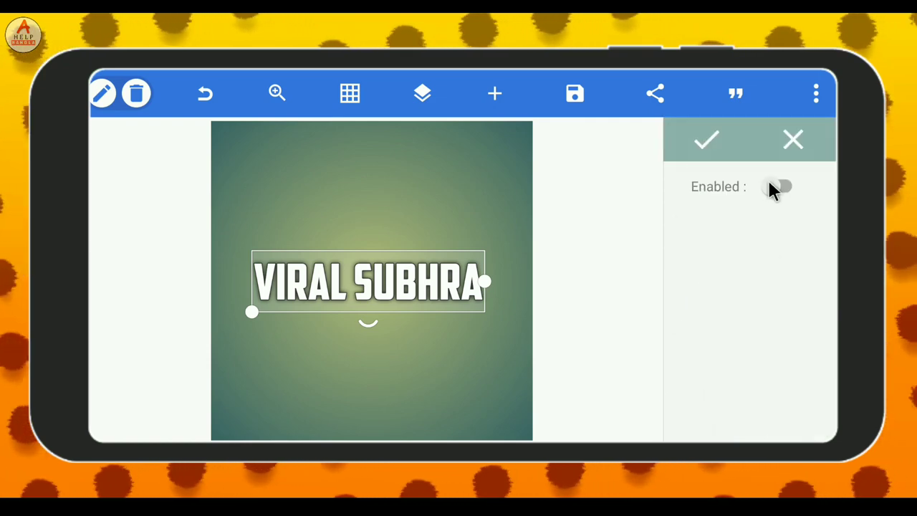
left_click(780, 186)
mouse_move(749, 239)
left_mouse_down()
mouse_move(769, 245)
mouse_move(791, 278)
mouse_move(761, 333)
mouse_move(647, 265)
mouse_move(709, 205)
mouse_move(773, 213)
mouse_move(752, 174)
left_mouse_up()
left_click(693, 158)
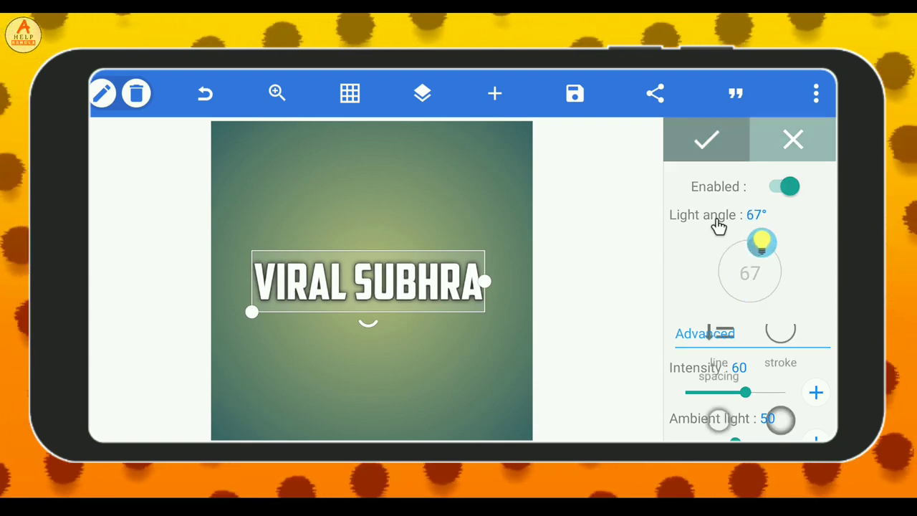
left_click_drag(739, 393, 739, 335)
Step: Try the inner shadow, then turn it back off
scroll(773, 258, "up", 2)
left_click(778, 233)
left_click(780, 188)
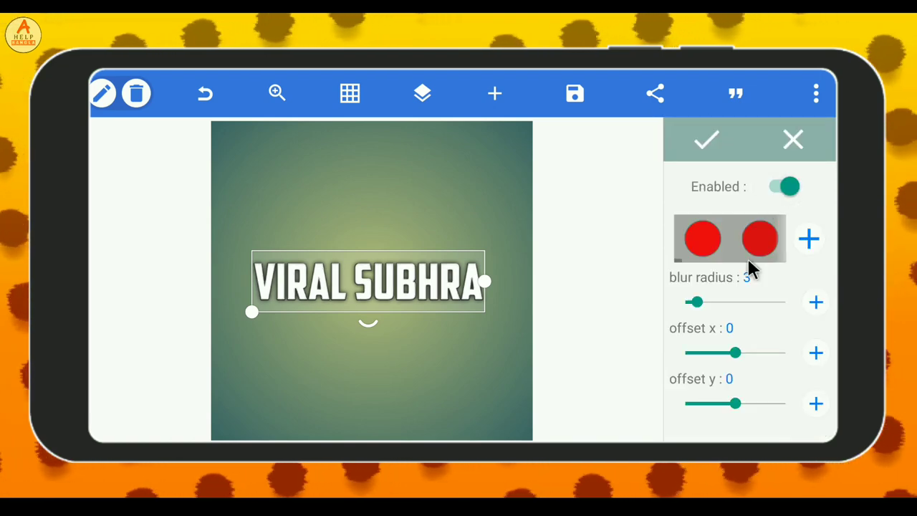
left_click(777, 190)
left_click(708, 143)
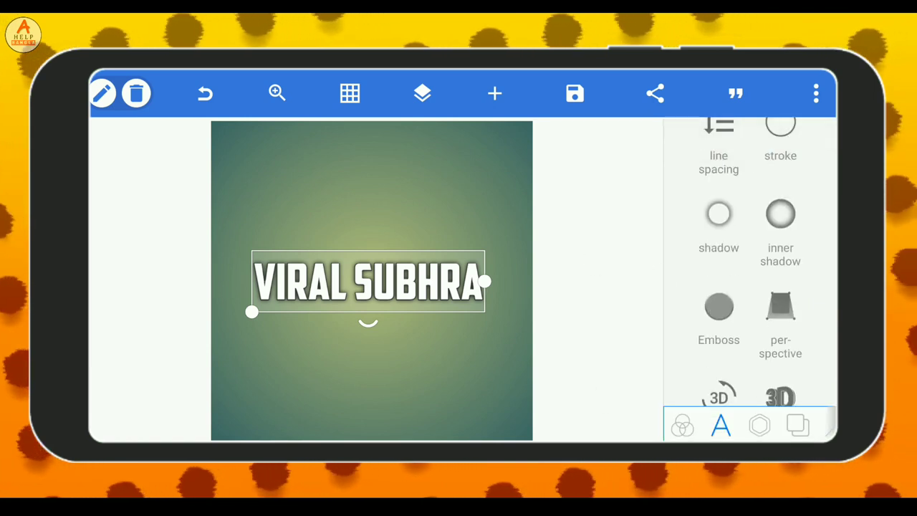
Step: Make the canvas background transparent and nudge the text slightly up-right
left_click(798, 424)
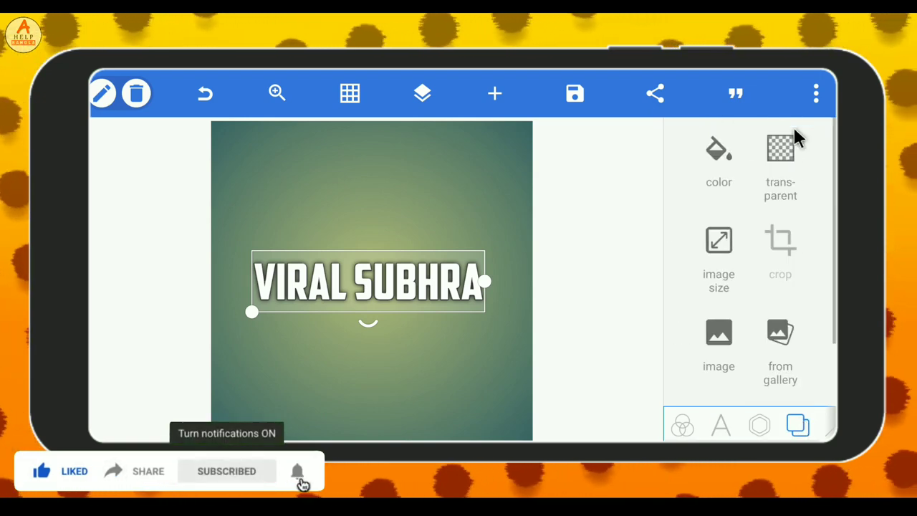
left_click(783, 168)
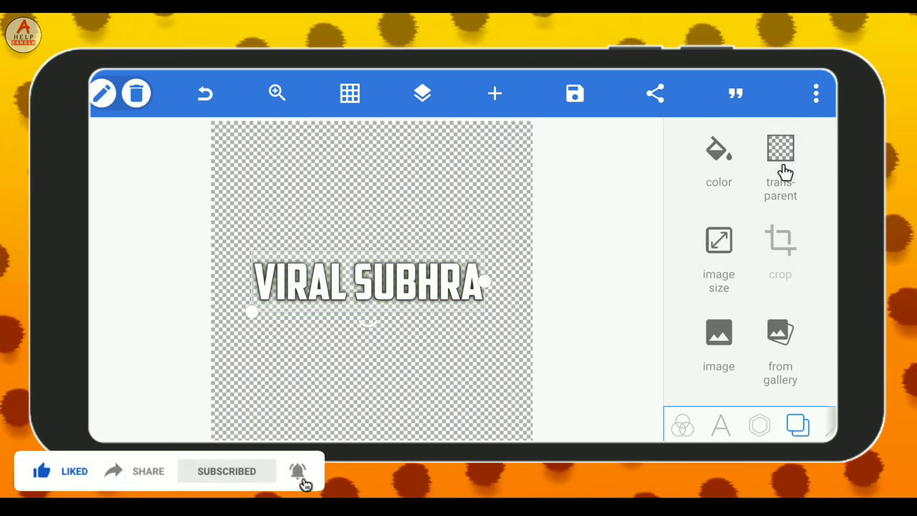
left_click_drag(414, 271, 417, 268)
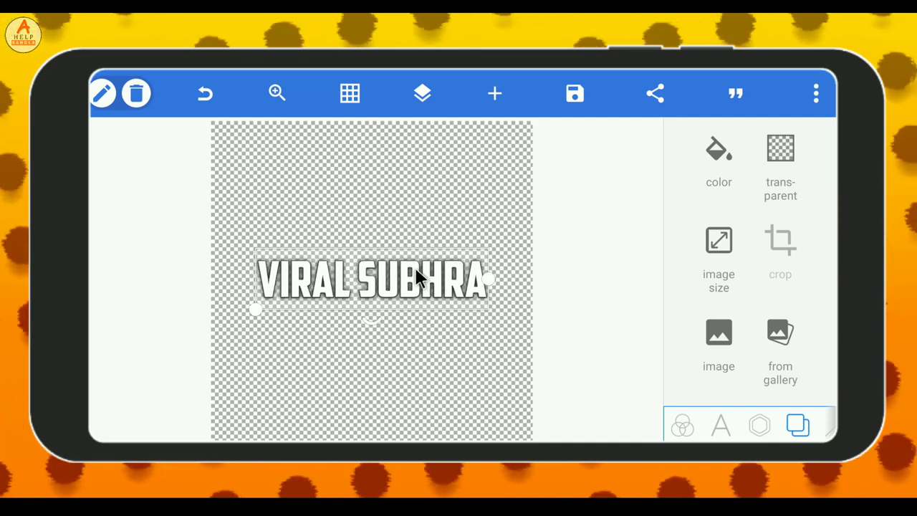
Step: Save the design to the gallery as an ultra-size PNG image
left_click(574, 95)
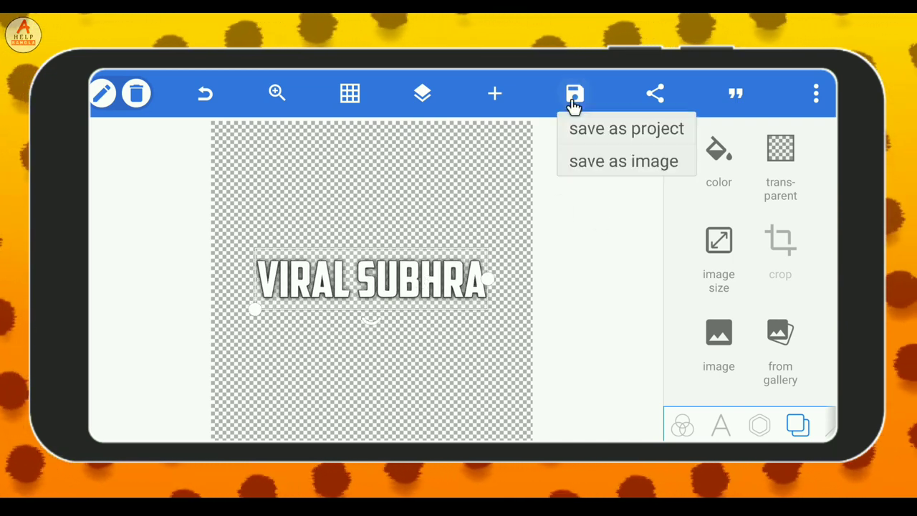
left_click(622, 166)
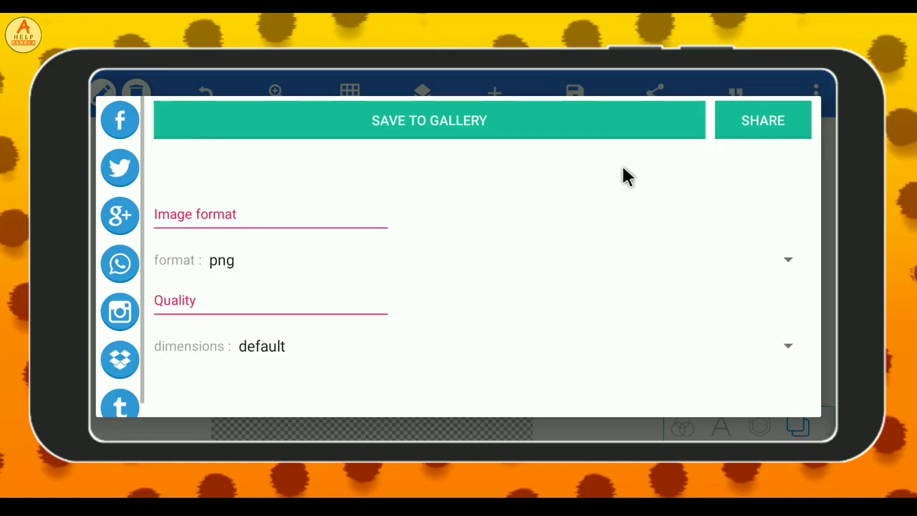
left_click(299, 360)
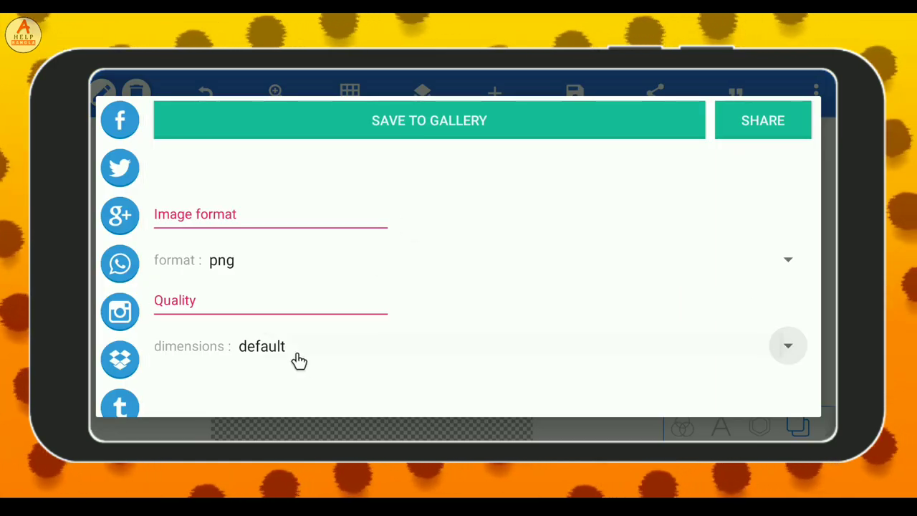
scroll(319, 431, "down", 1)
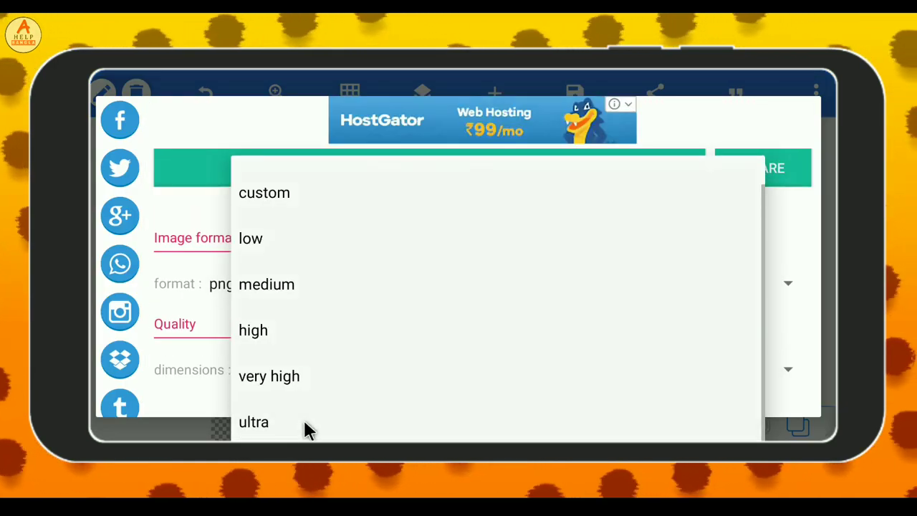
left_click(305, 428)
left_click(504, 174)
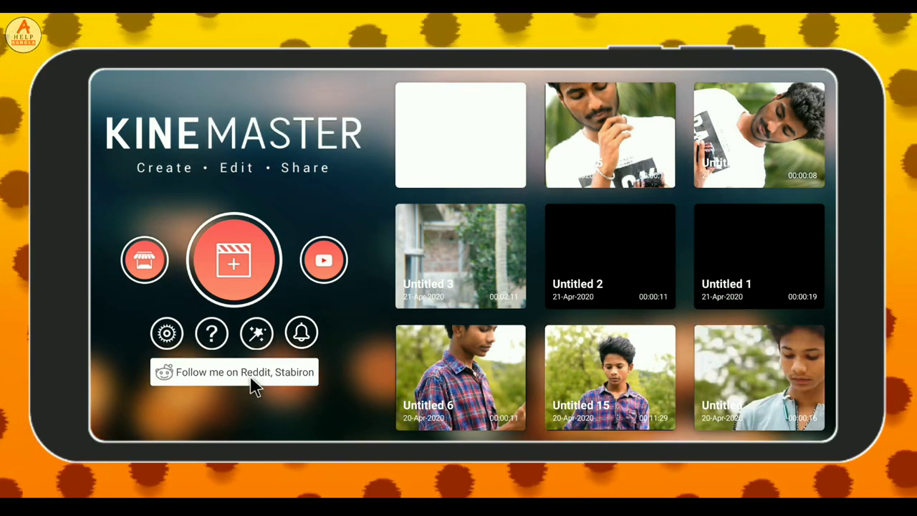
Step: Create a 16:9 project and add a white solid-colour background clip
left_click(225, 284)
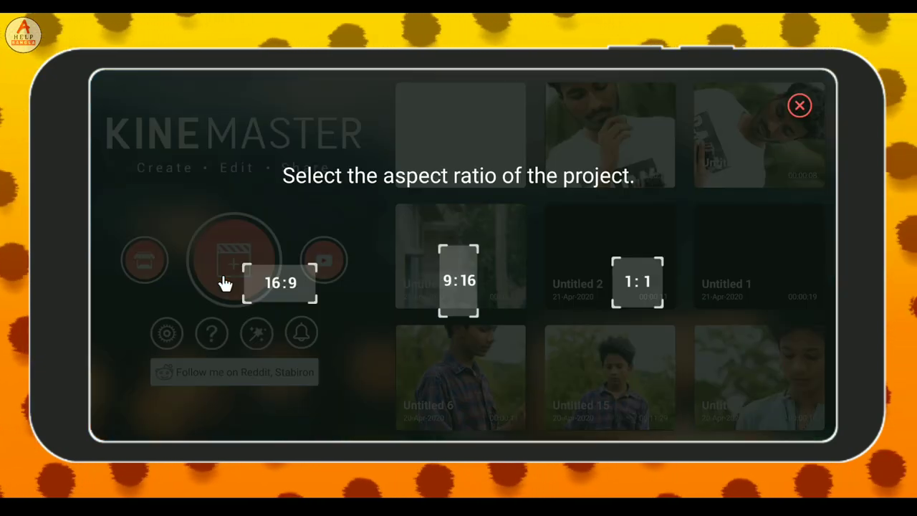
left_click(265, 290)
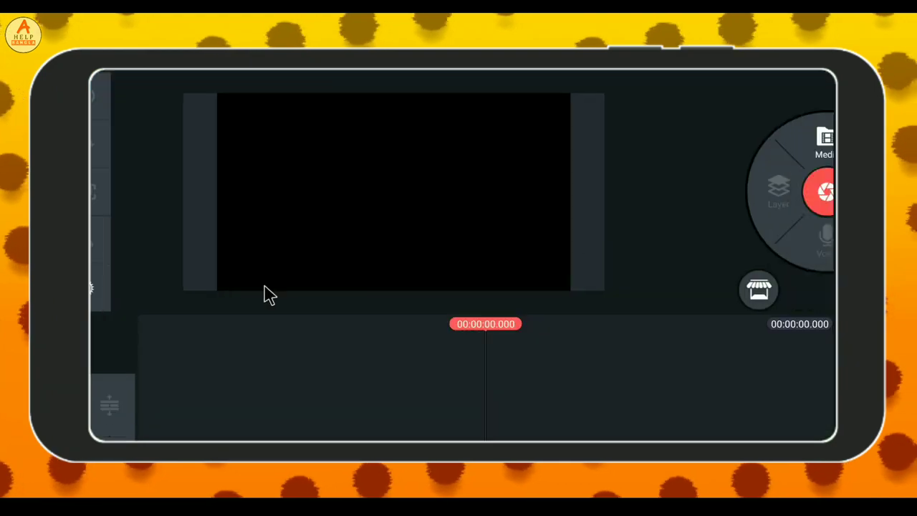
left_click(748, 155)
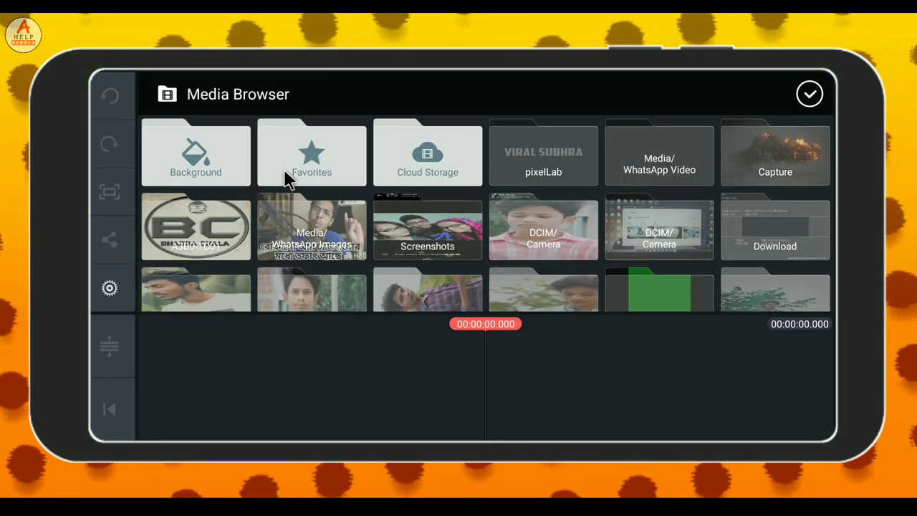
left_click(212, 151)
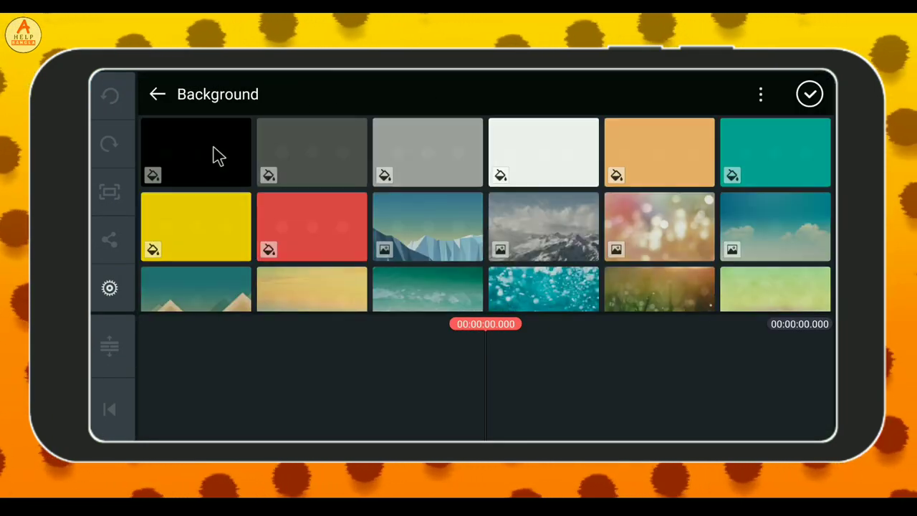
left_click(522, 172)
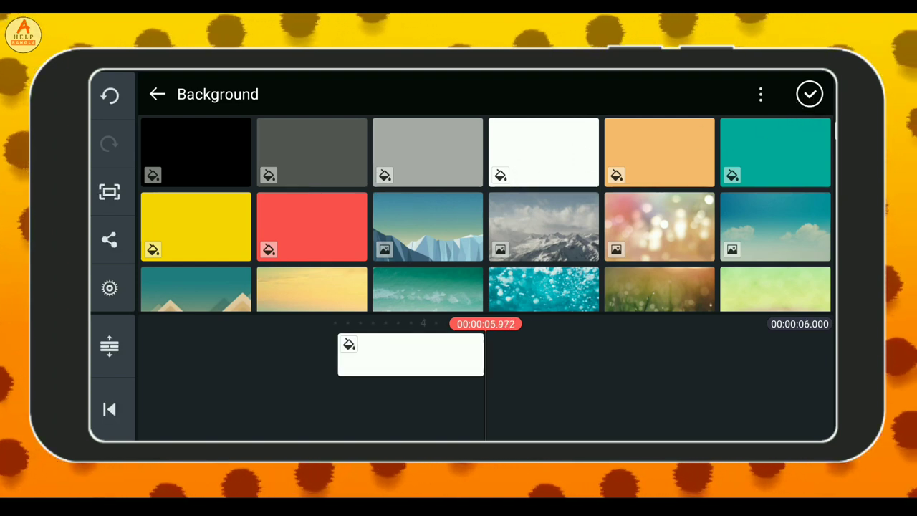
left_click(809, 94)
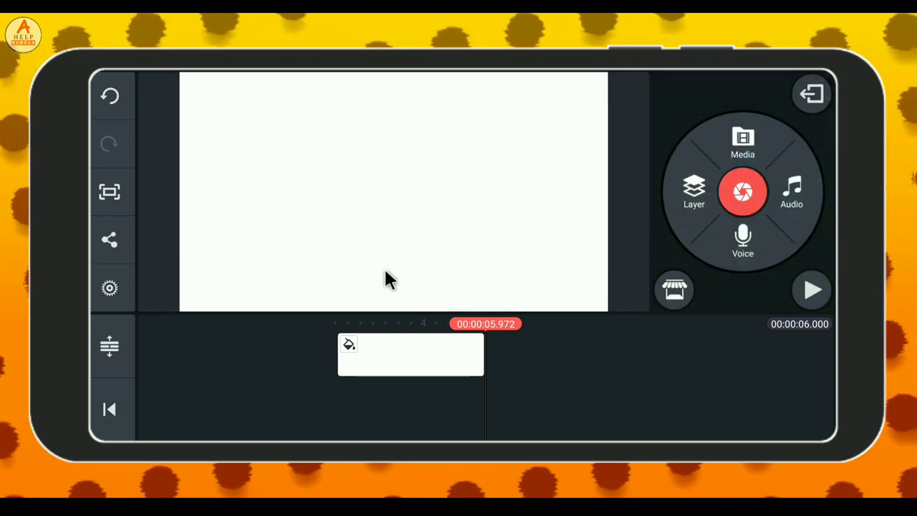
Step: Lengthen the white clip to about 10.7 seconds and return the playhead toward the start
left_click(474, 363)
left_click_drag(489, 363, 609, 365)
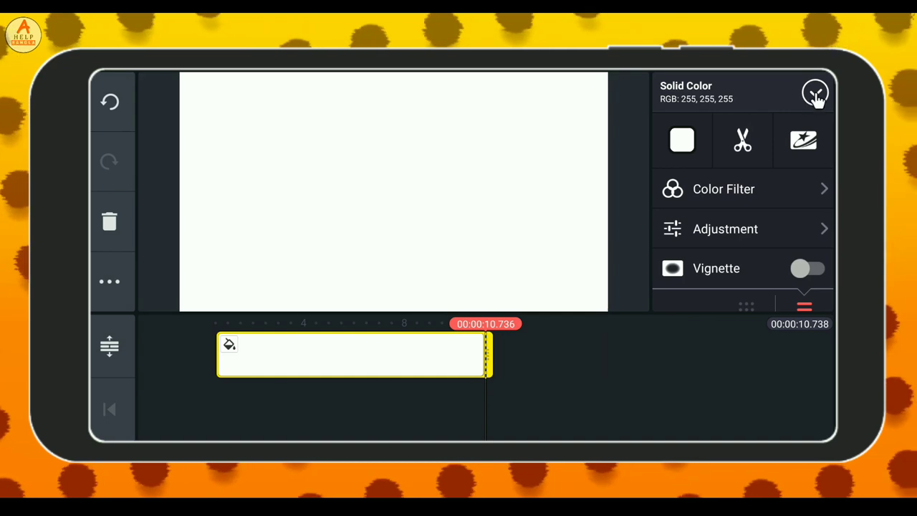
left_click(815, 94)
left_click_drag(497, 405, 766, 405)
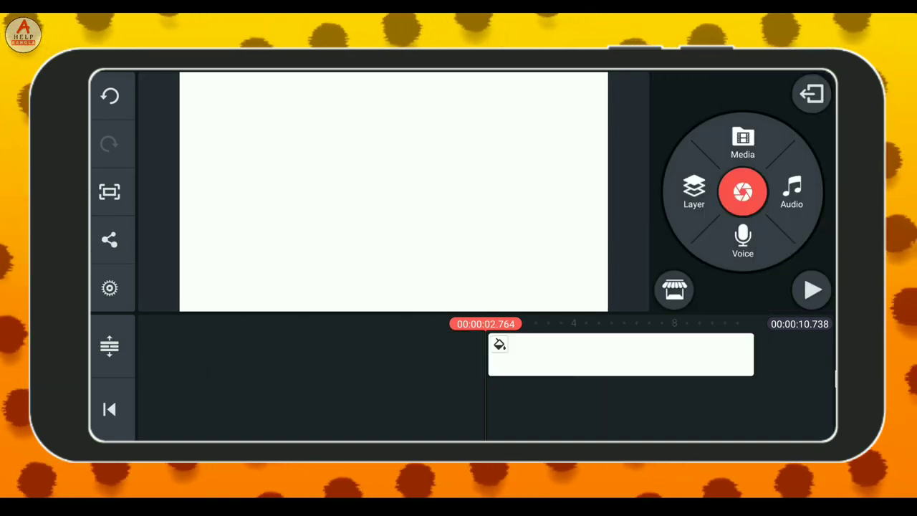
Step: Add the VIRAL SUBHRA PNG from the pixelLab folder as a layer and enlarge it
left_click(698, 192)
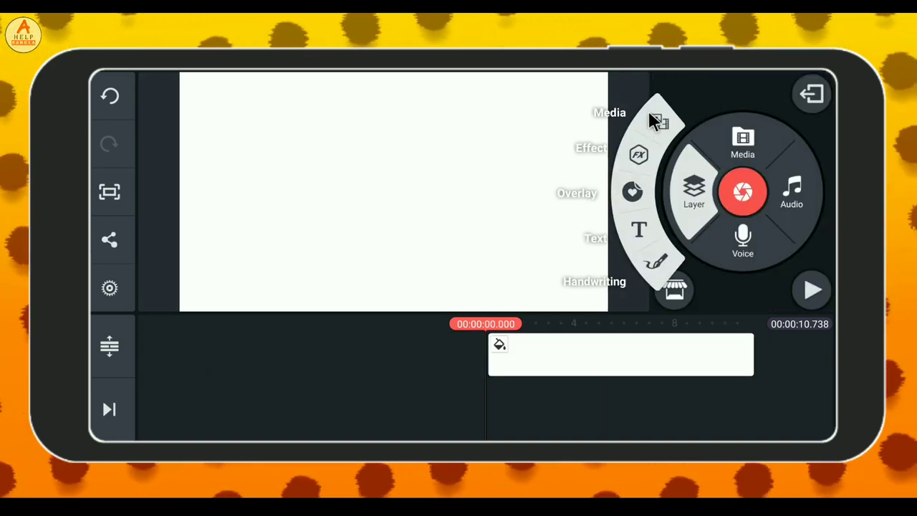
left_click(659, 123)
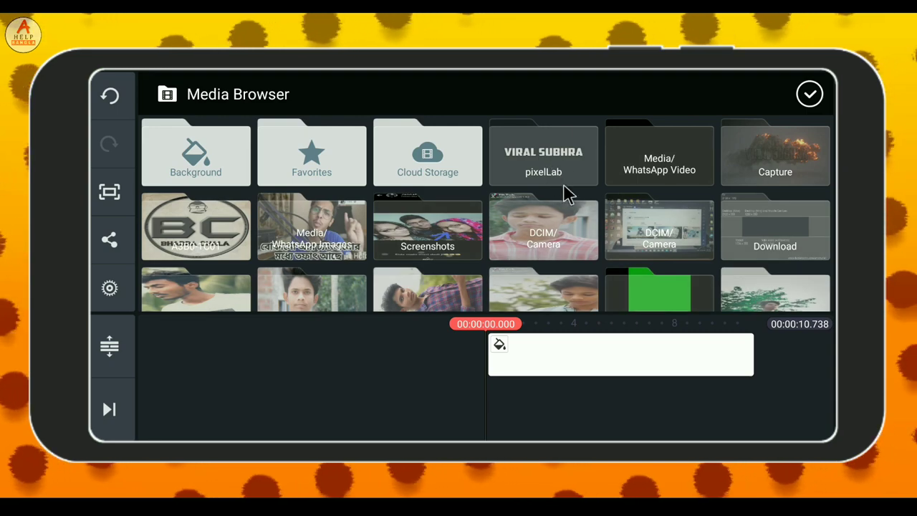
left_click(530, 175)
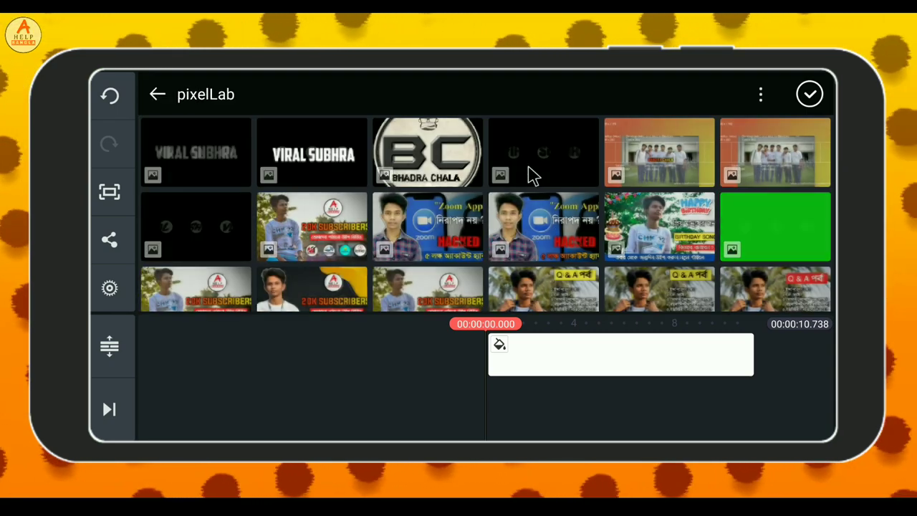
left_click(195, 153)
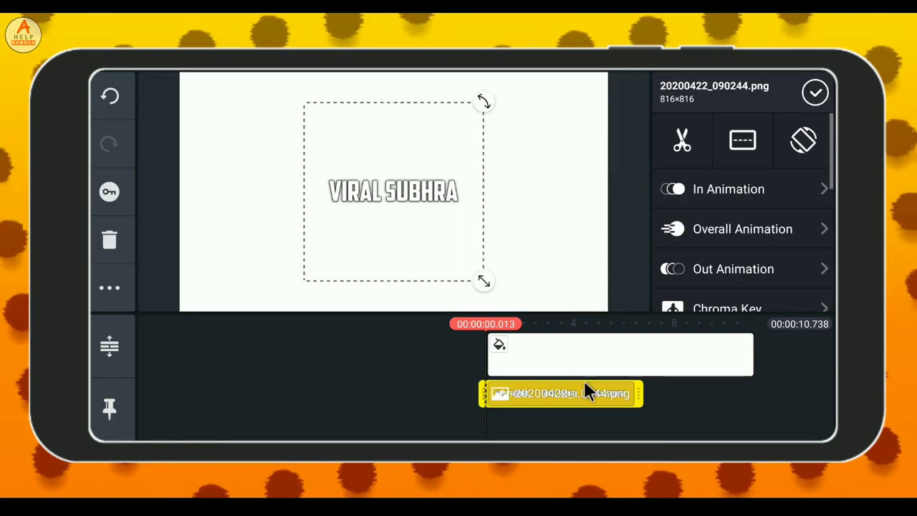
left_click(809, 94)
left_click(427, 216)
left_click_drag(486, 266, 562, 308)
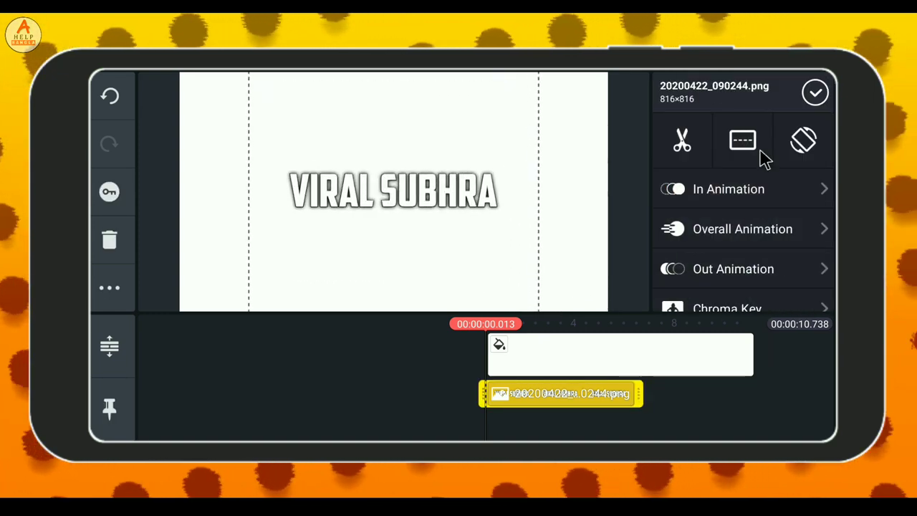
left_click(814, 92)
Step: Stretch the image layer to span the full 10.738 seconds
left_click(576, 409)
left_click_drag(633, 397, 761, 399)
left_click(815, 92)
left_click_drag(549, 380, 807, 288)
Step: Add FROM TECHNICAL STUFF.mp4 as a video layer enlarged to fill the frame
left_click(690, 192)
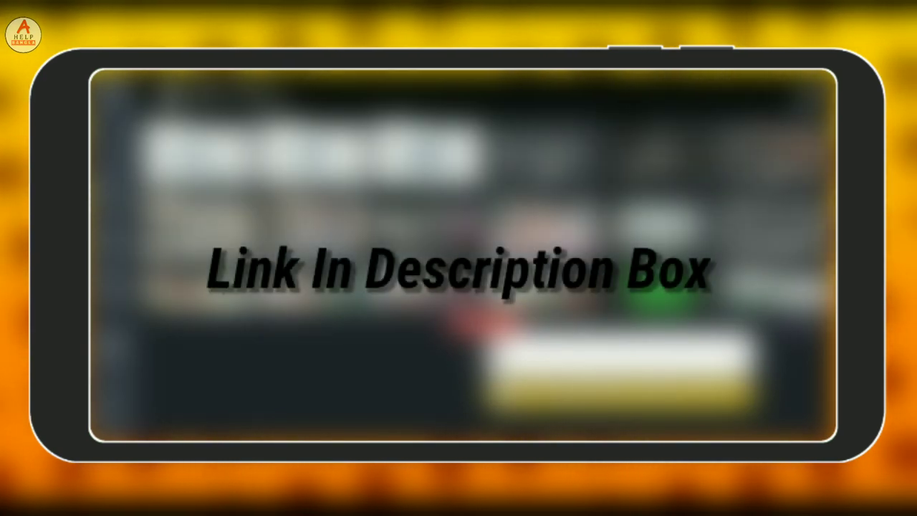
scroll(471, 268, "down", 5)
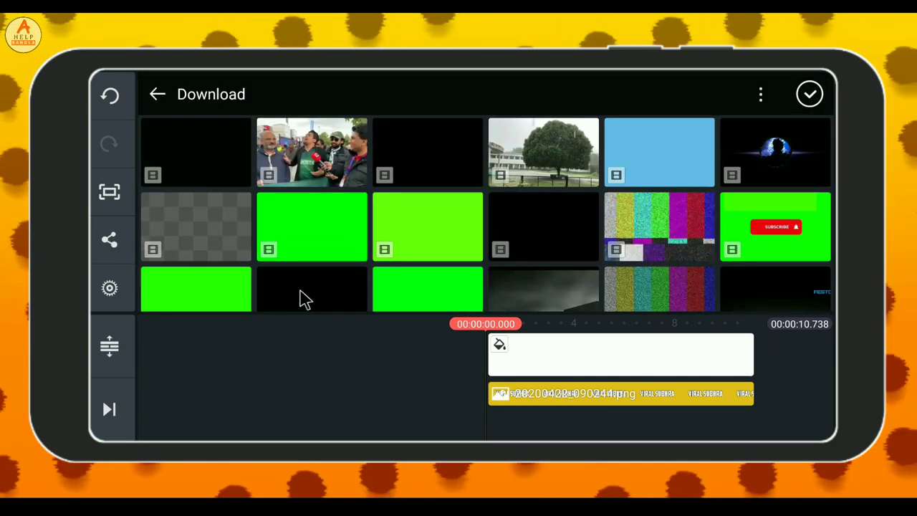
left_click(301, 299)
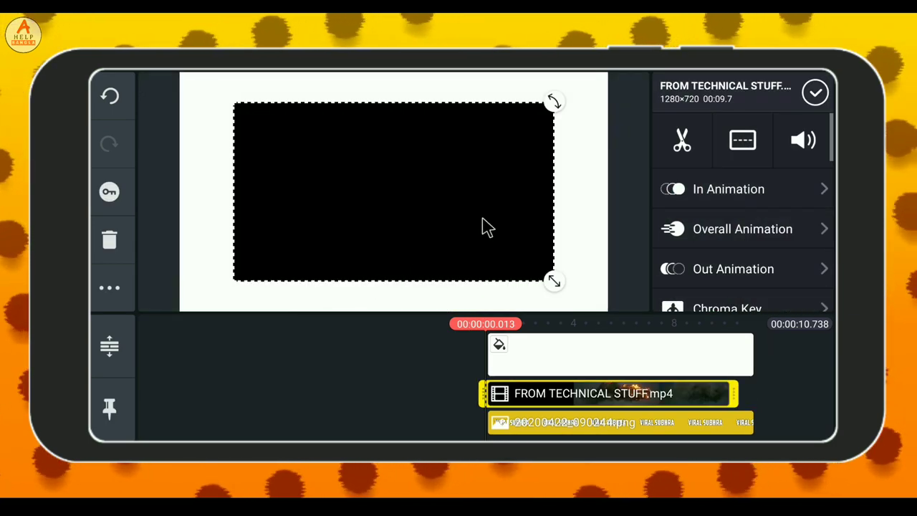
left_click_drag(556, 286, 614, 323)
scroll(745, 272, "down", 3)
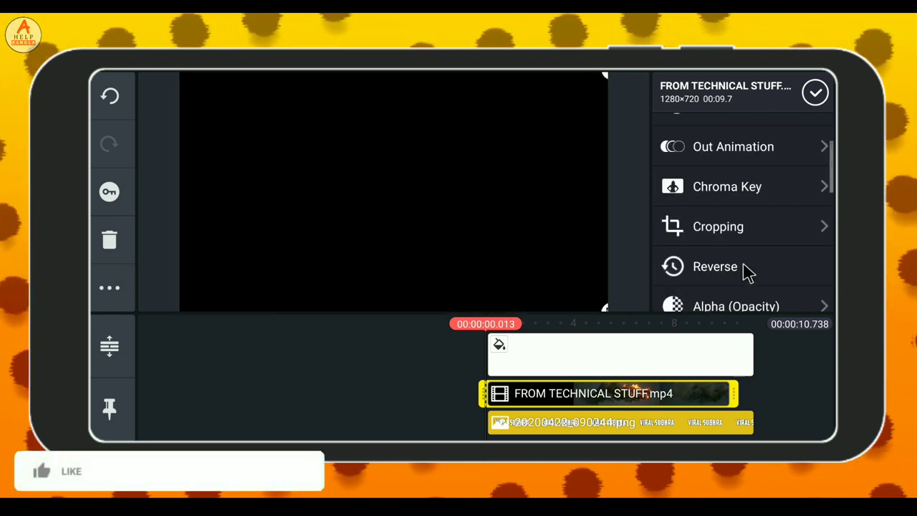
left_click_drag(774, 398, 696, 405)
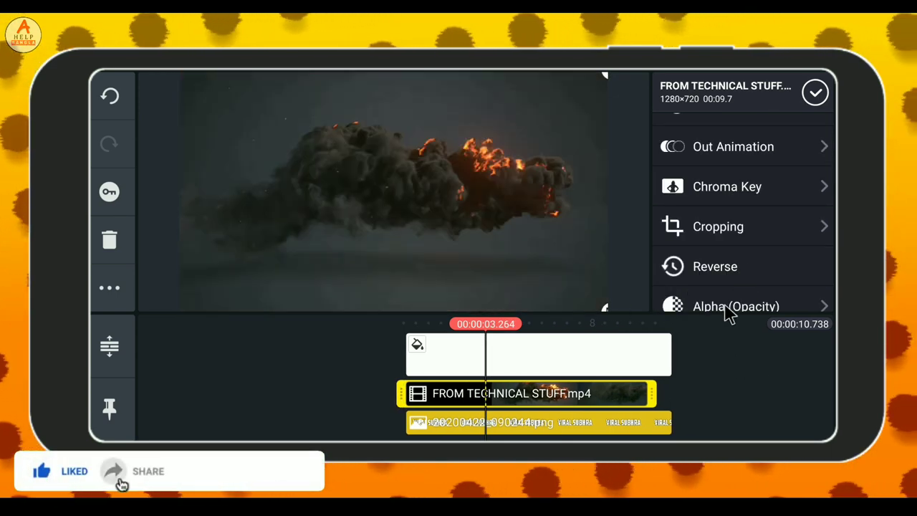
Step: Bring the VIRAL SUBHRA image layer in front of the video
left_click(633, 434)
left_click(585, 426)
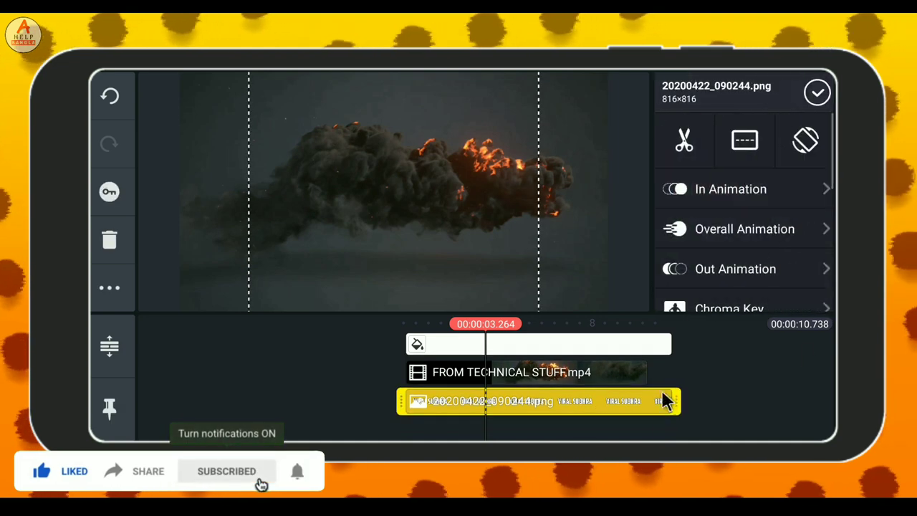
left_click(110, 287)
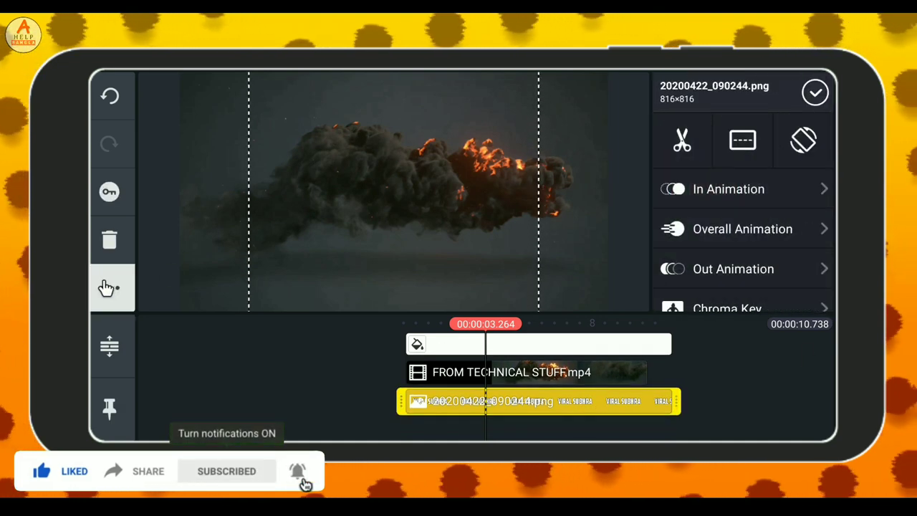
left_click(238, 216)
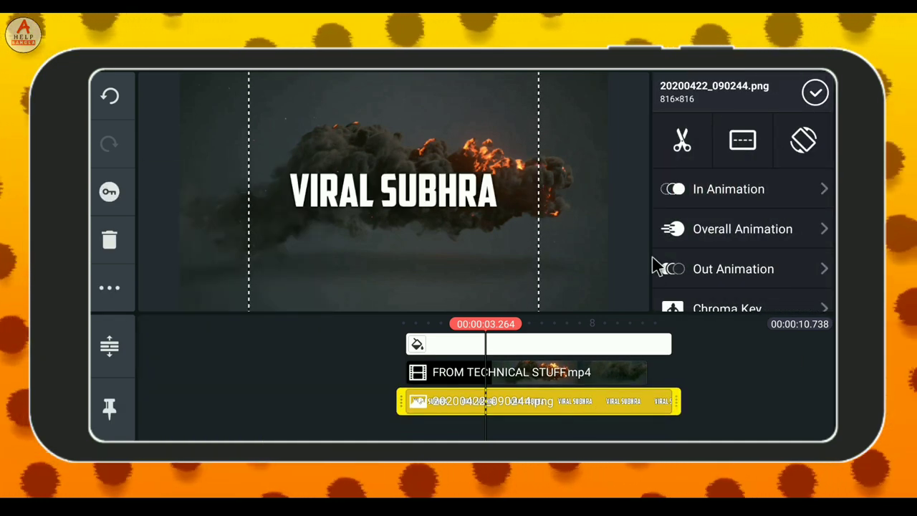
left_click(815, 93)
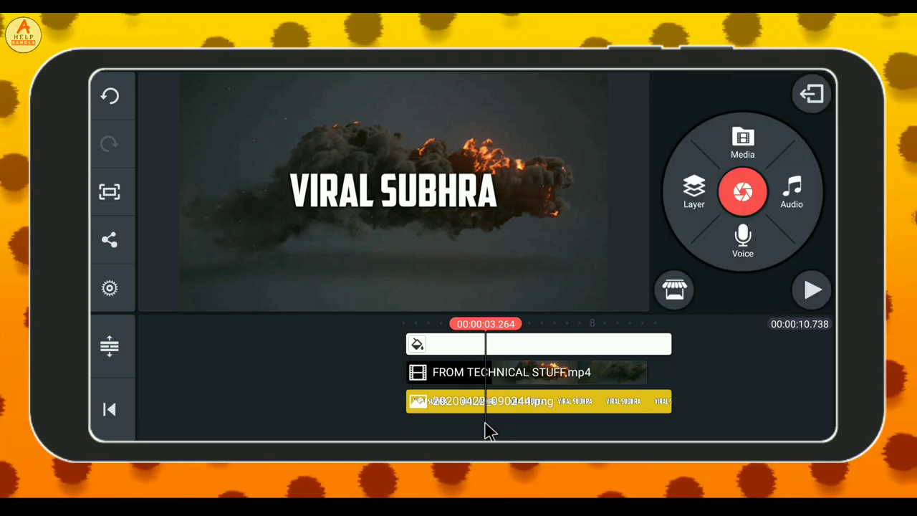
Step: Open the explosion video's blending options and preview Overlay, Multiply, Screen and Soft Light
left_click(542, 380)
scroll(705, 277, "down", 10)
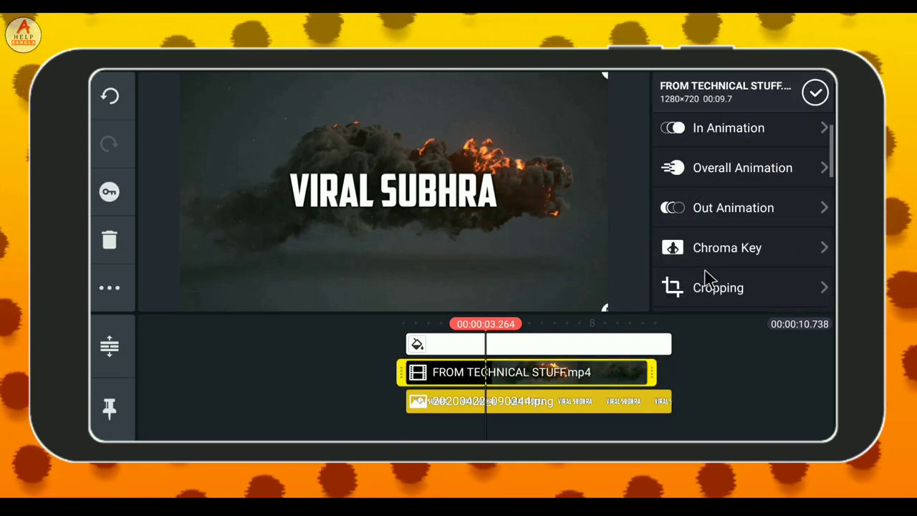
scroll(706, 278, "down", 5)
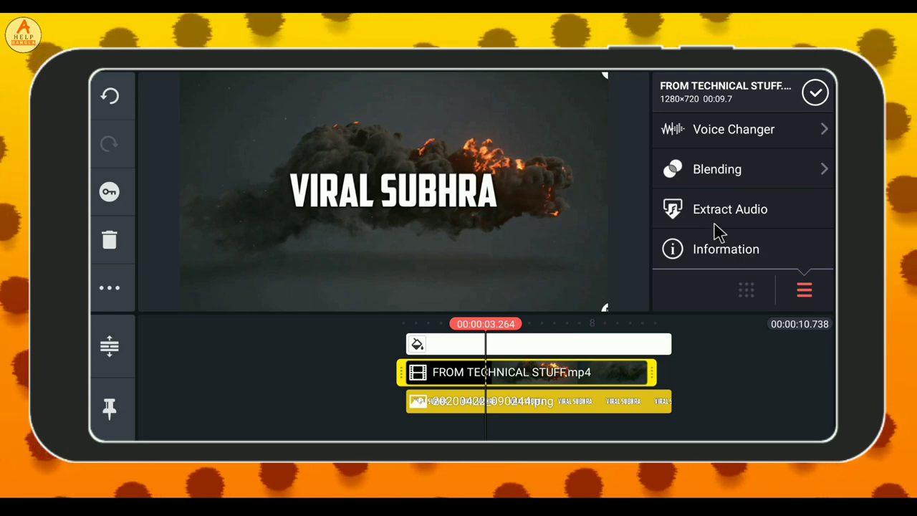
left_click(720, 179)
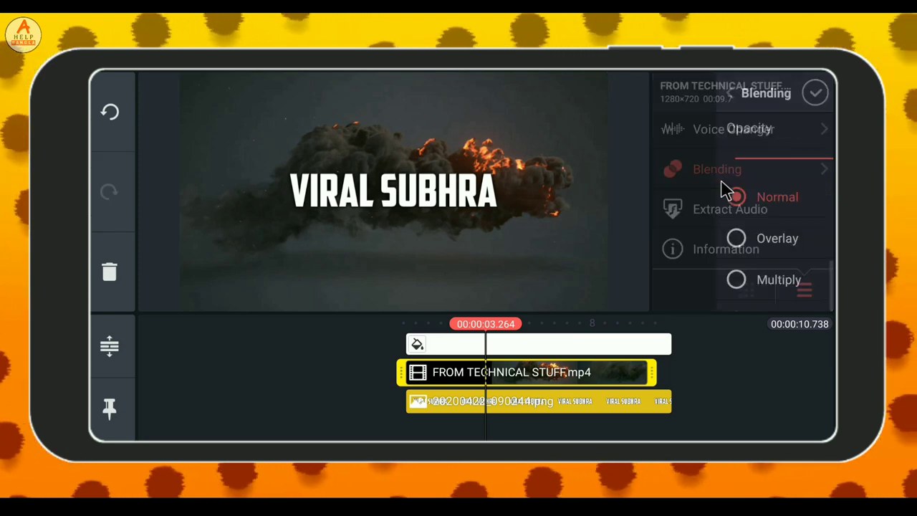
left_click(724, 251)
left_click(722, 273)
scroll(730, 279, "down", 3)
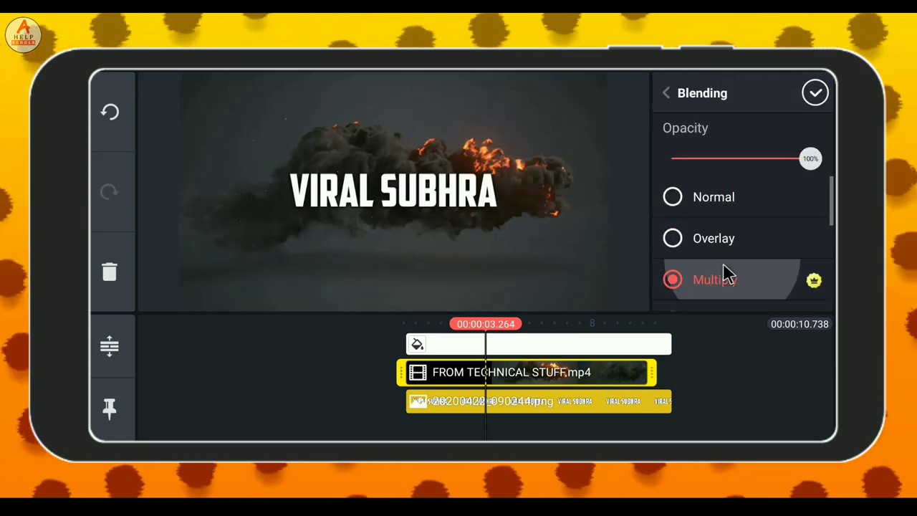
scroll(730, 222, "up", 2)
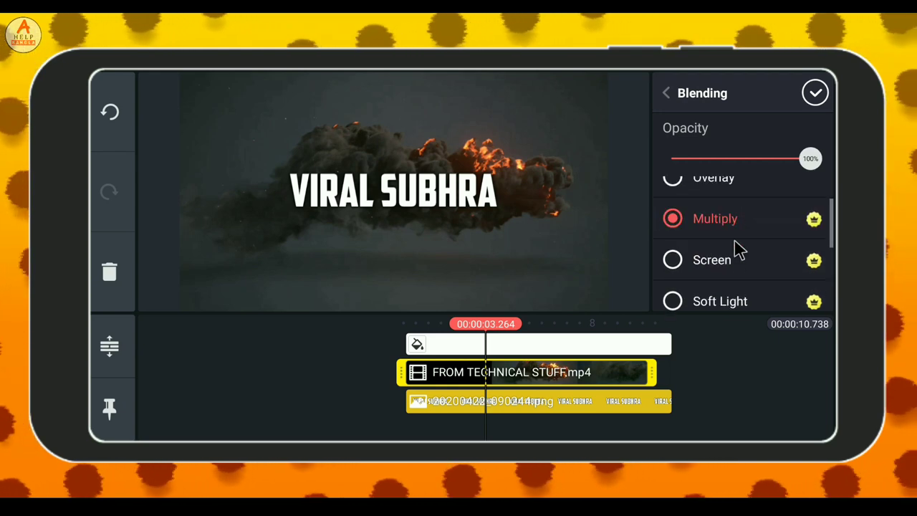
left_click(734, 259)
left_click(745, 300)
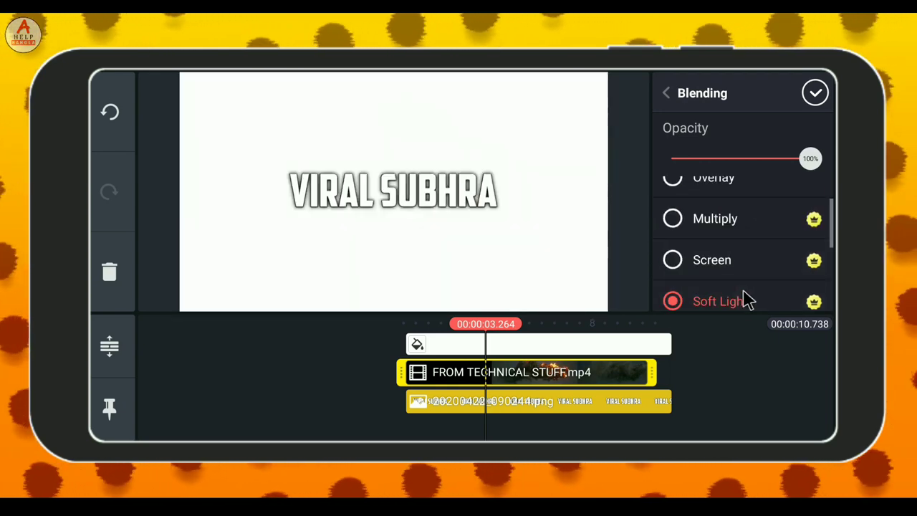
scroll(744, 286, "down", 3)
Step: Preview Lighten, Hard Light, Color Burn and Darken, then set the video to Multiply
left_click(741, 264)
left_click(740, 229)
scroll(741, 271, "down", 1)
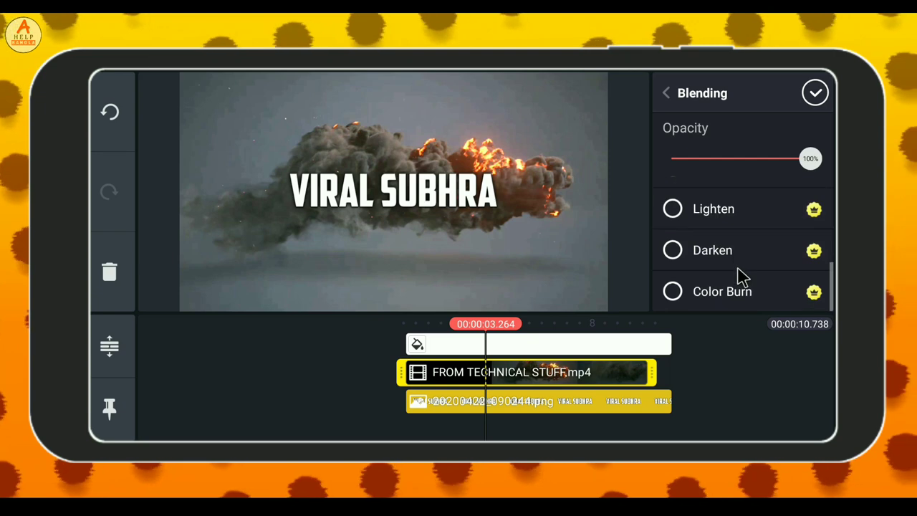
left_click(738, 286)
left_click(740, 259)
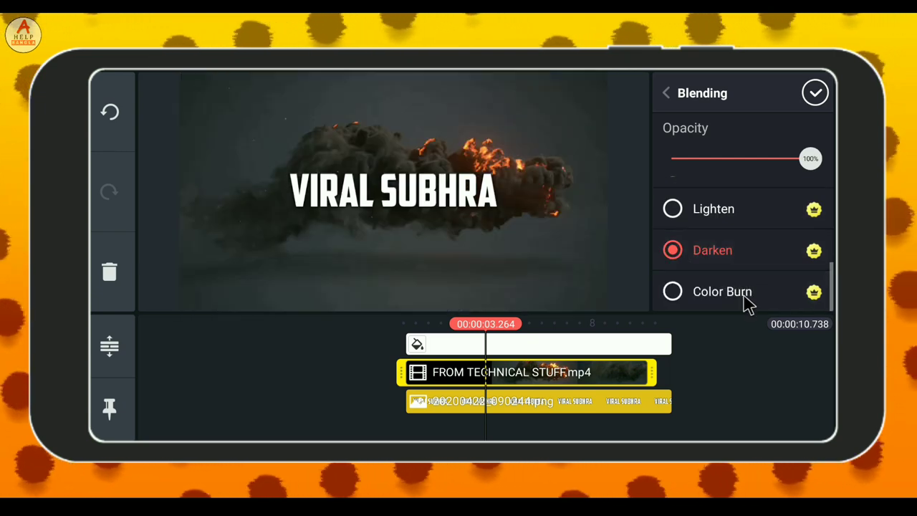
left_click(745, 300)
scroll(740, 254, "up", 3)
left_click(745, 280)
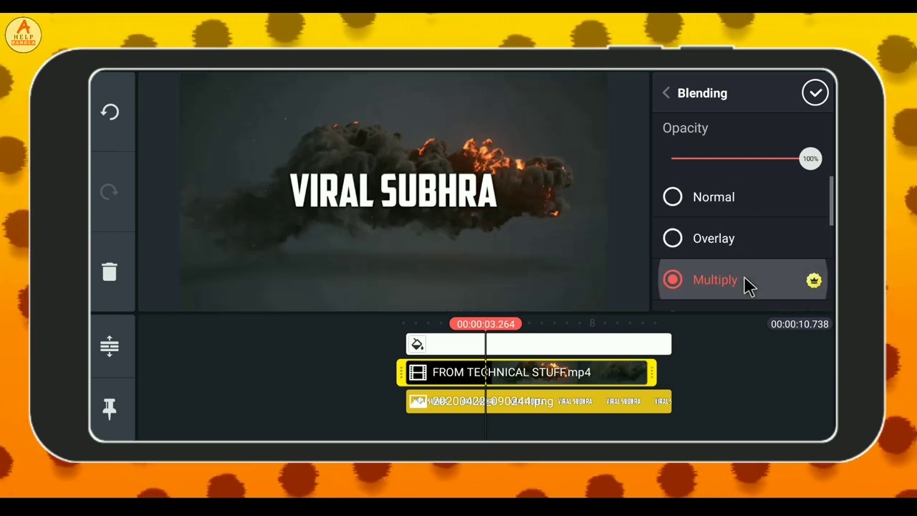
left_click(816, 93)
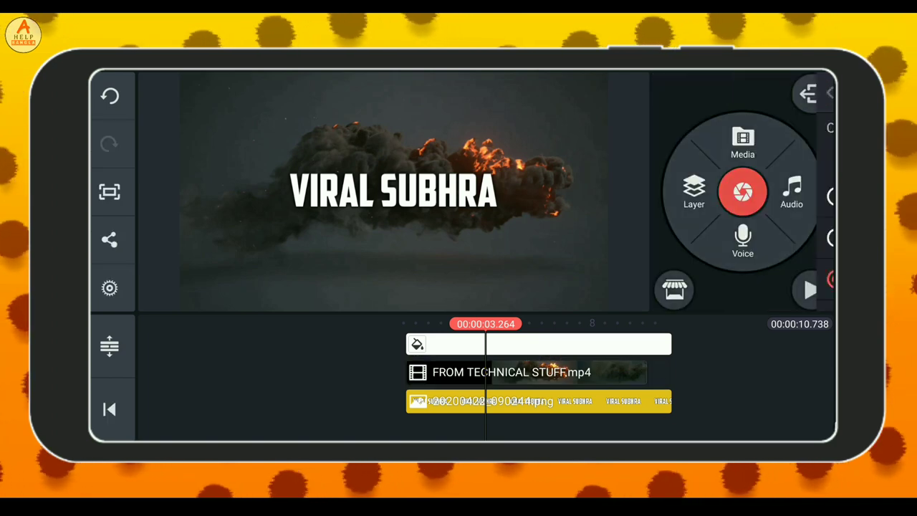
Step: Open blending for the VIRAL SUBHRA layer and preview Overlay and Multiply
left_click(606, 405)
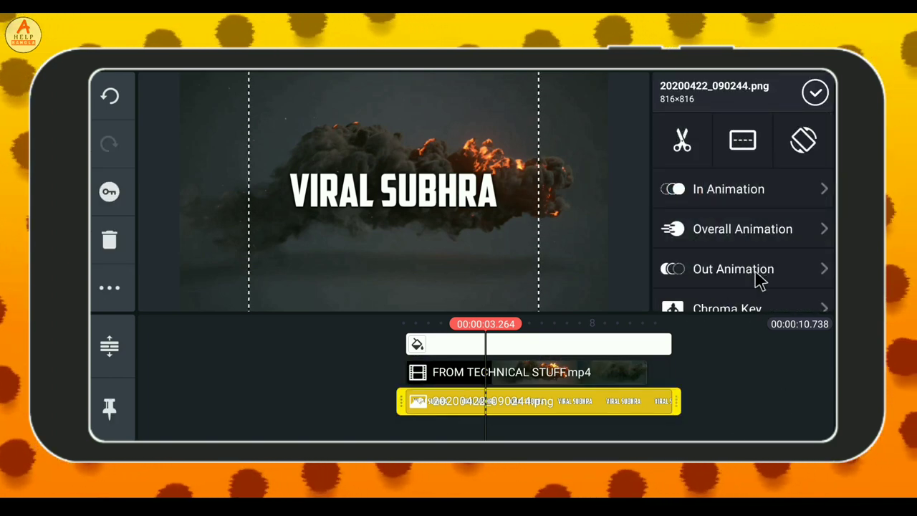
scroll(753, 280, "down", 6)
scroll(730, 284, "down", 1)
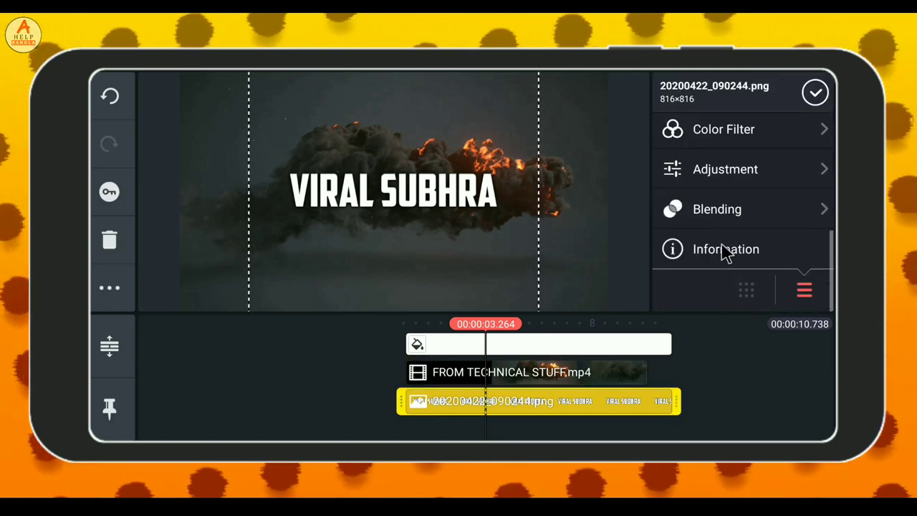
left_click(716, 211)
left_click(730, 251)
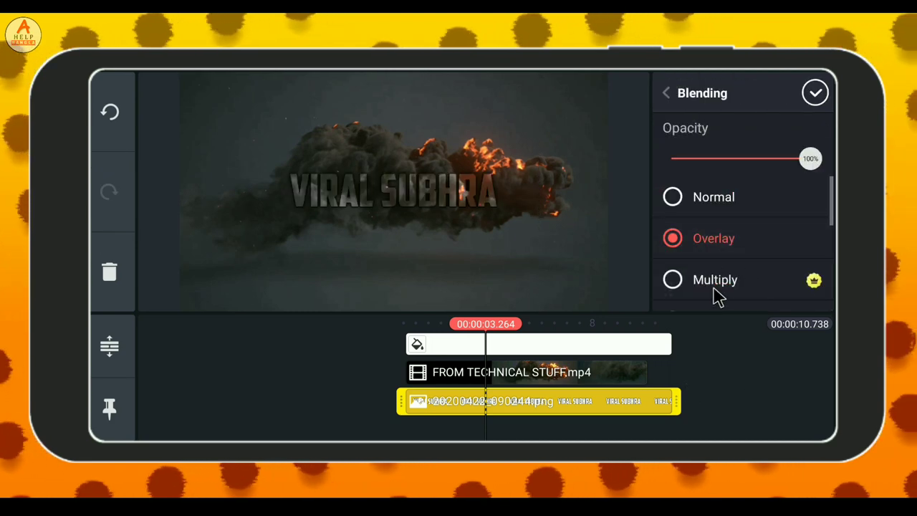
left_click(719, 280)
scroll(727, 287, "down", 3)
Step: Preview Soft Light, Screen and Hard Light, then apply Multiply at 100% opacity
left_click(723, 244)
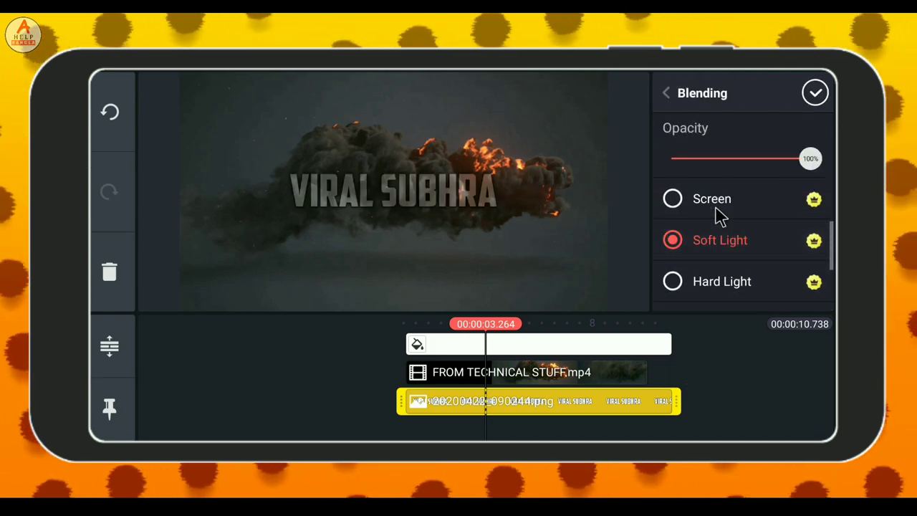
left_click(714, 208)
left_click(734, 275)
left_click(736, 256)
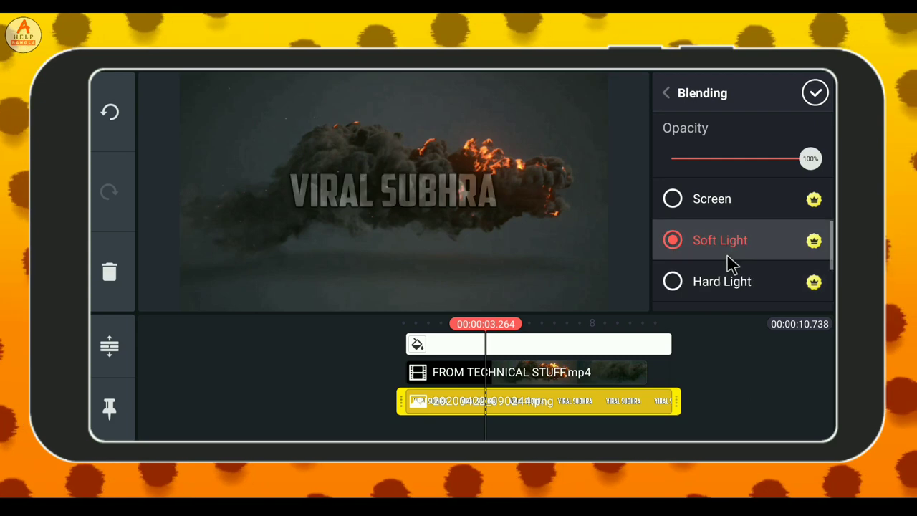
scroll(727, 254, "up", 2)
left_click(731, 235)
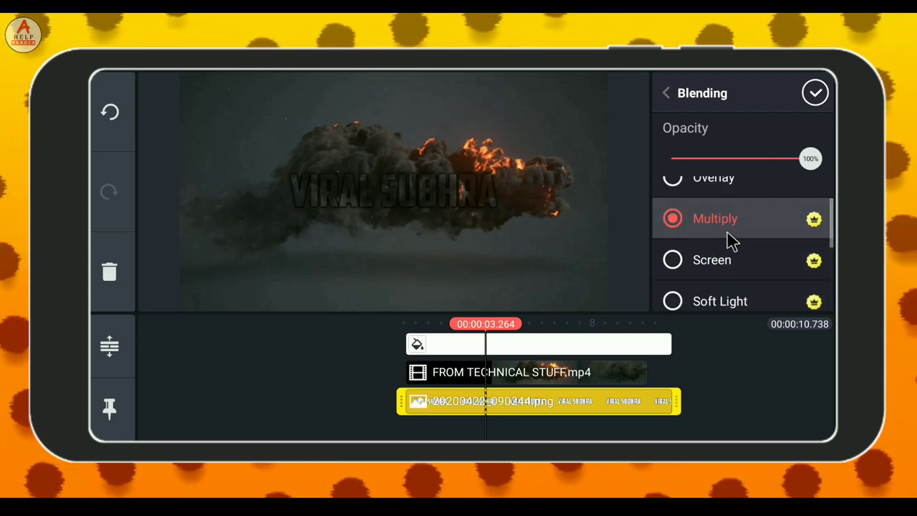
mouse_move(810, 158)
left_mouse_down()
mouse_move(750, 158)
mouse_move(810, 167)
mouse_move(824, 159)
left_mouse_up()
left_click(816, 94)
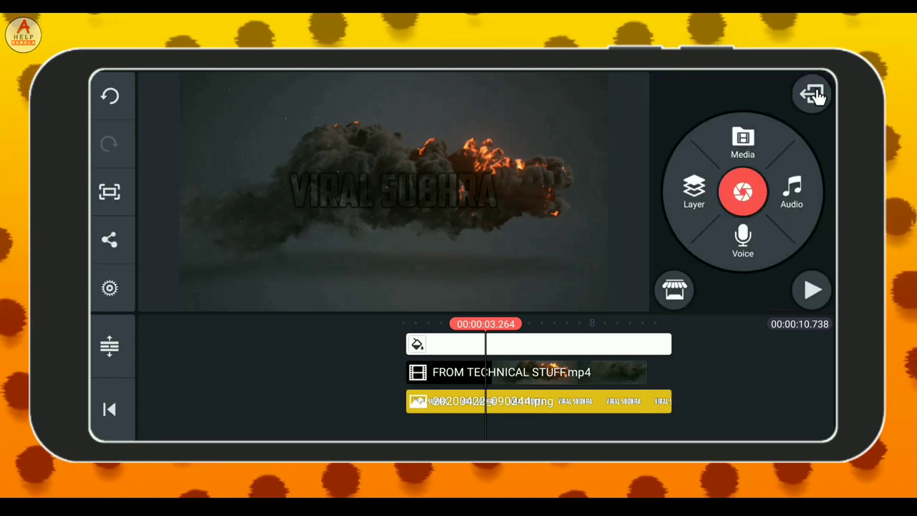
left_click_drag(712, 390, 831, 383)
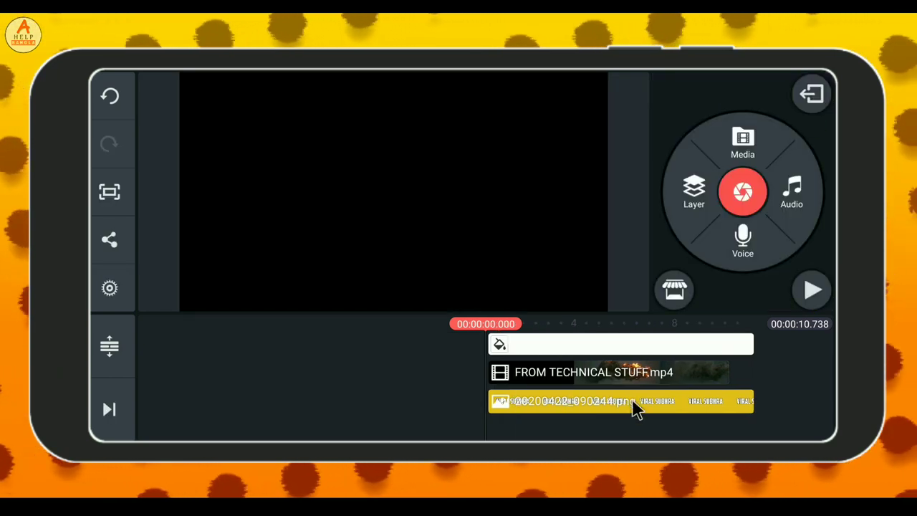
left_click(813, 292)
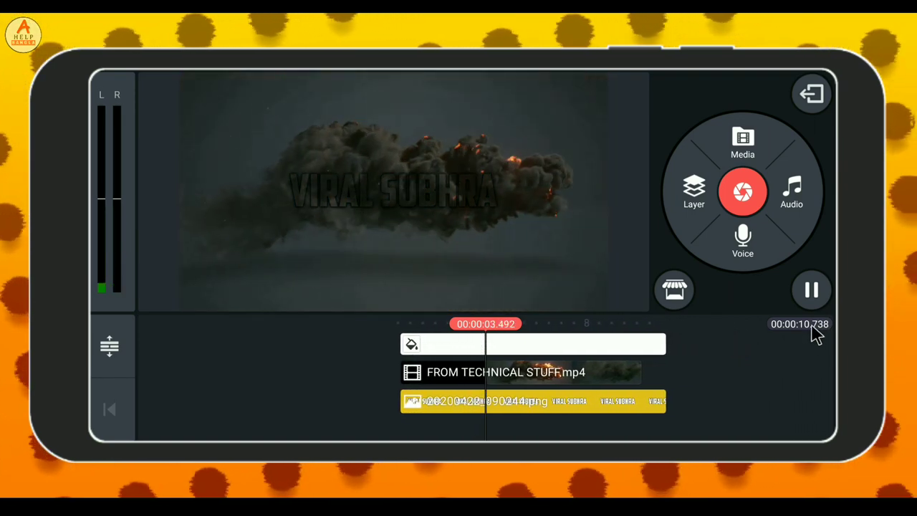
left_click(812, 292)
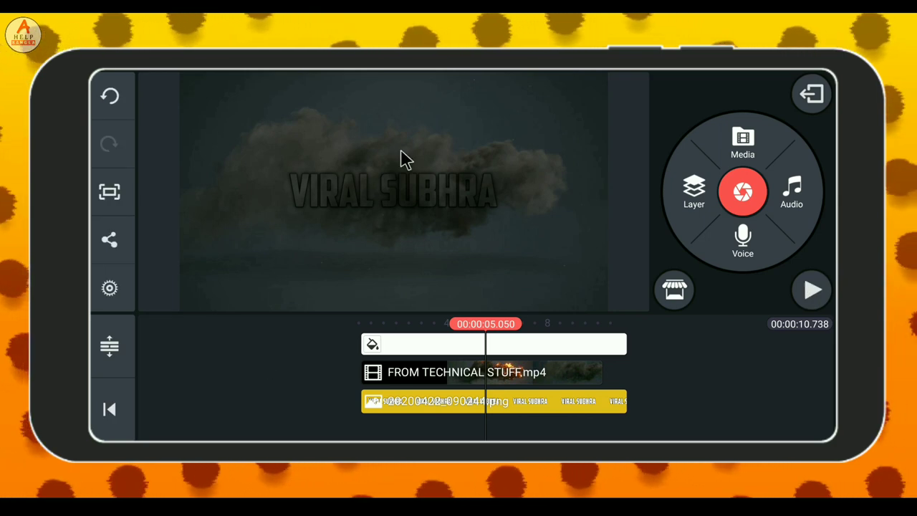
left_click(811, 291)
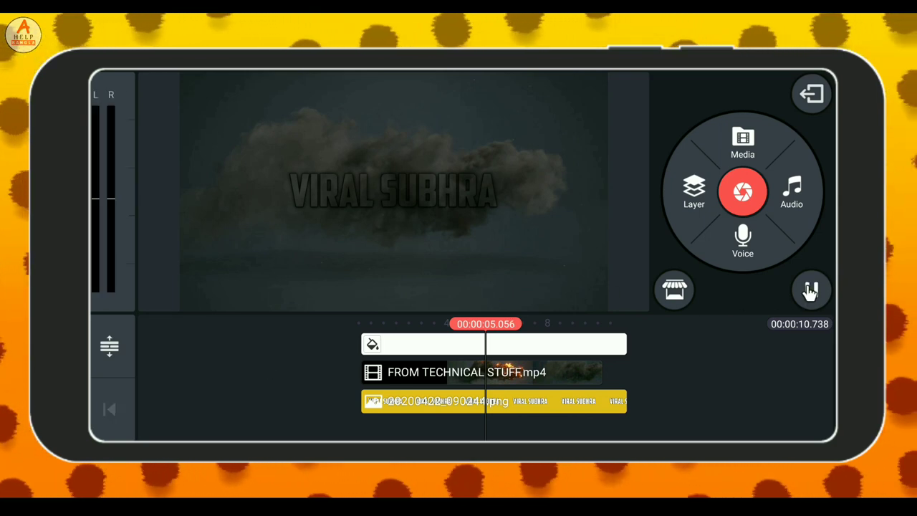
left_click(812, 291)
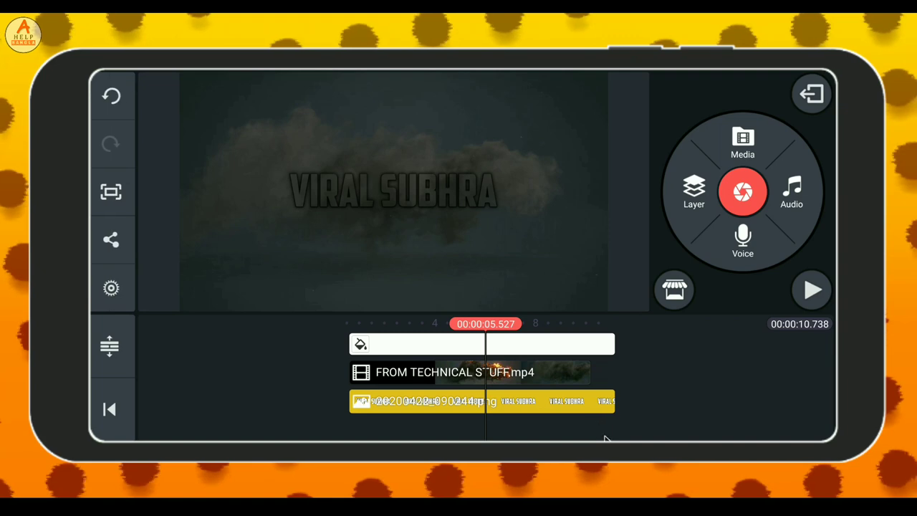
Step: Trim the VIRAL SUBHRA image clip so it ends at the playhead, around 5.5 seconds
left_click(494, 406)
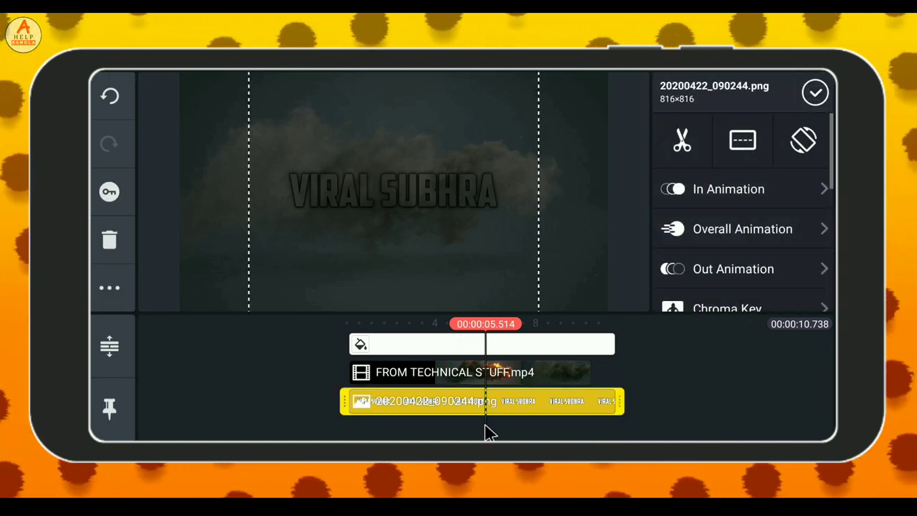
left_click(681, 147)
left_click(737, 175)
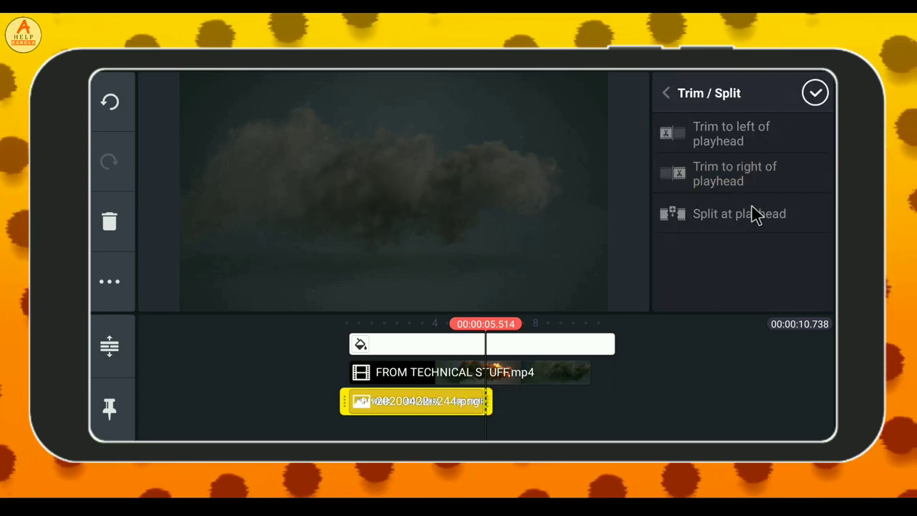
left_click(815, 93)
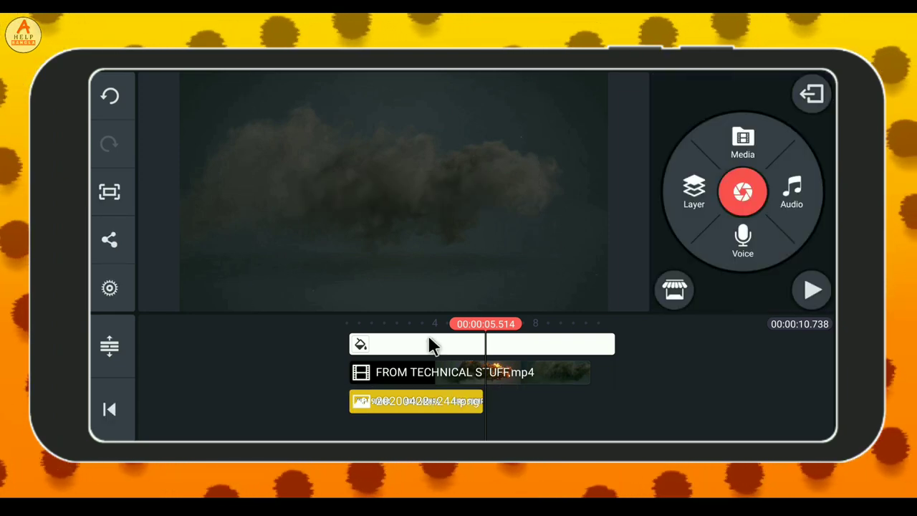
Step: Give the VIRAL SUBHRA clip a 1.5-second Fade out animation, then rewind to the start
left_click(445, 410)
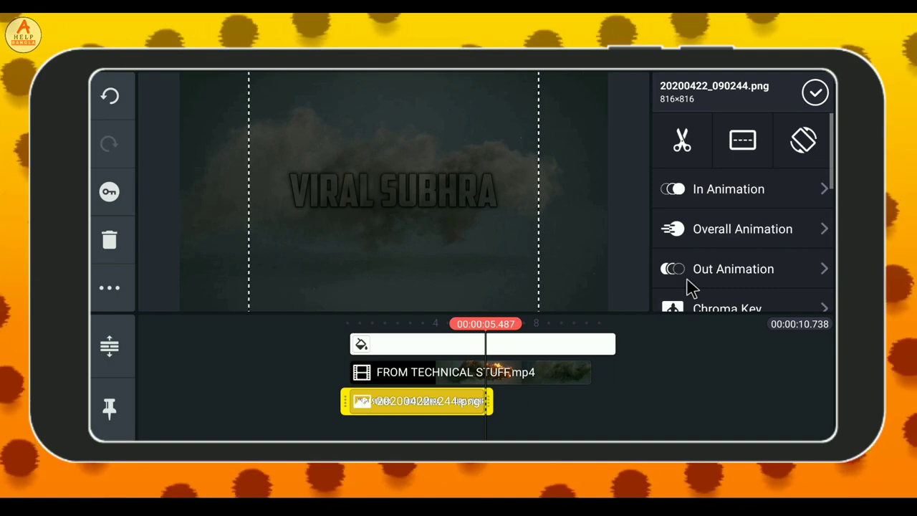
left_click(718, 269)
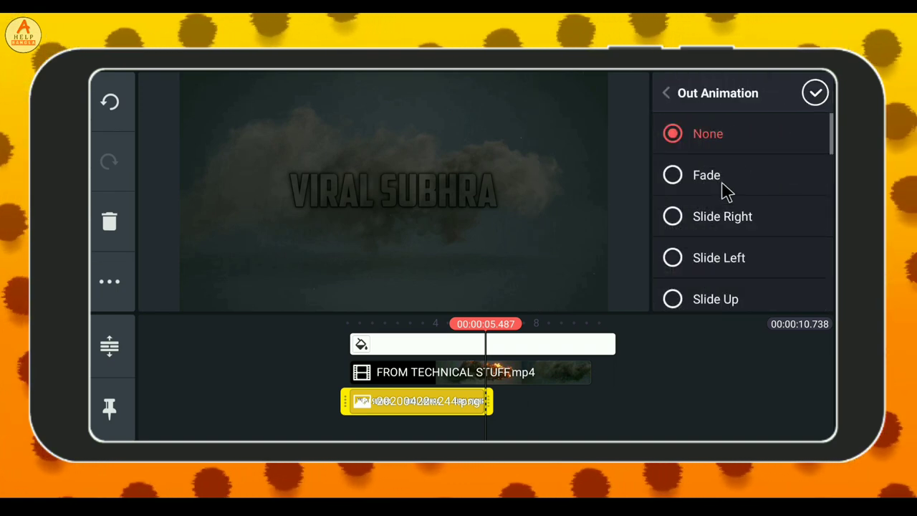
left_click(716, 179)
left_click_drag(798, 298, 745, 303)
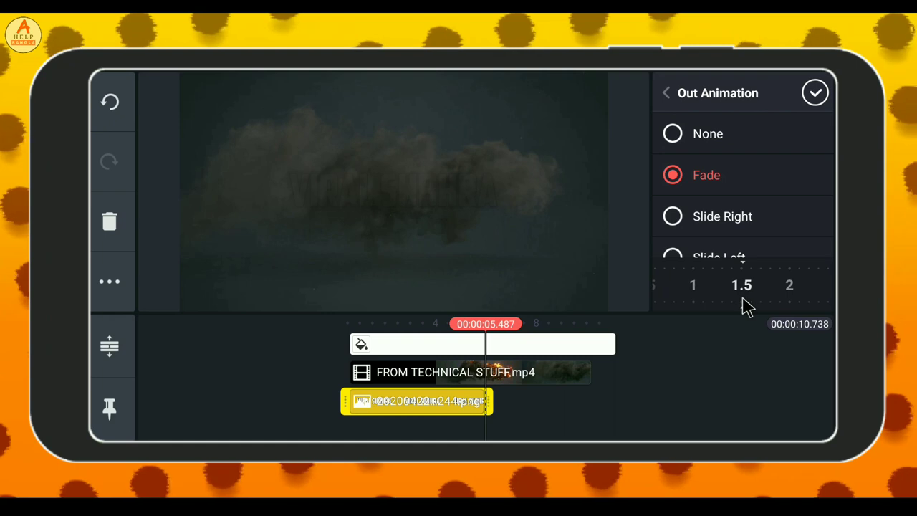
left_click(818, 95)
left_click_drag(593, 430, 732, 430)
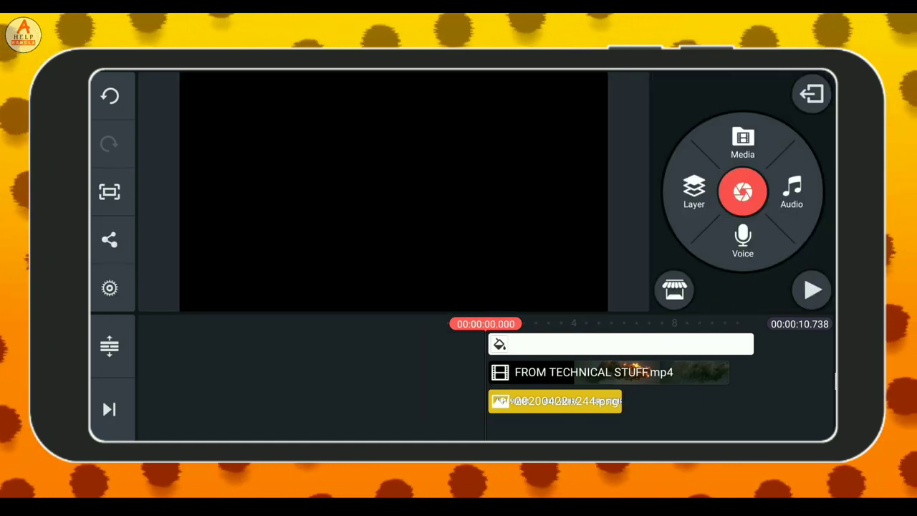
Step: Trim the white solid-colour layer at 6.945 s so the project ends there
left_click(812, 293)
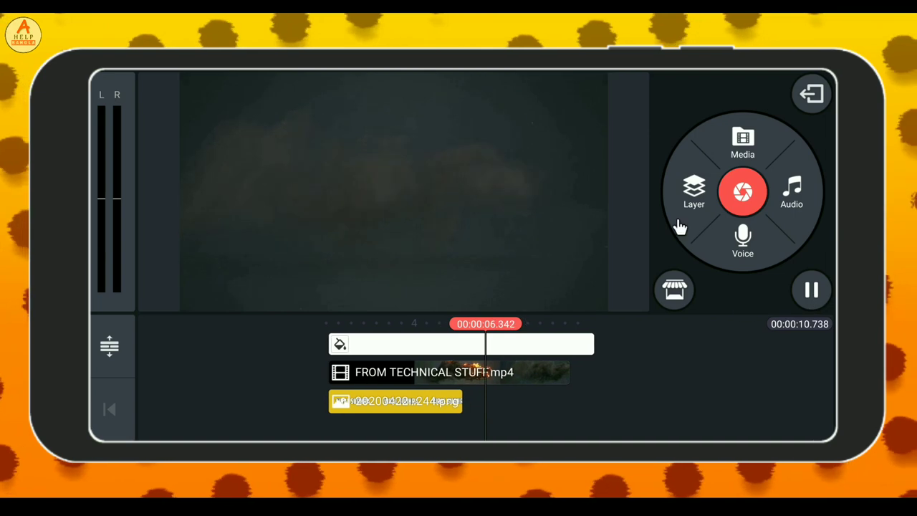
left_click(521, 351)
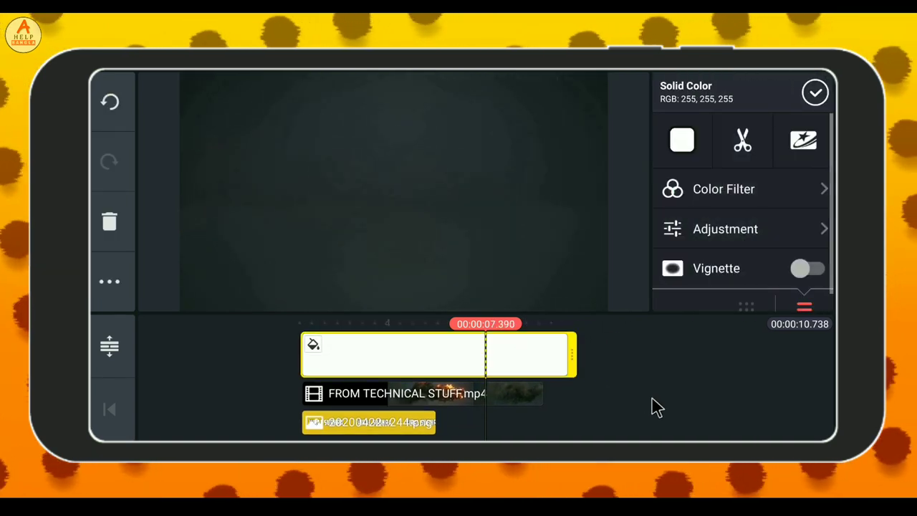
left_click_drag(661, 405, 651, 406)
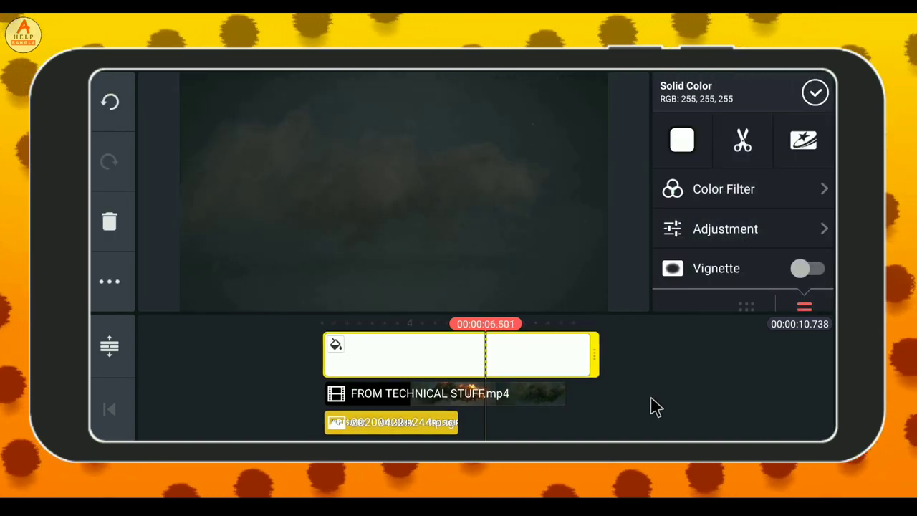
left_click(742, 159)
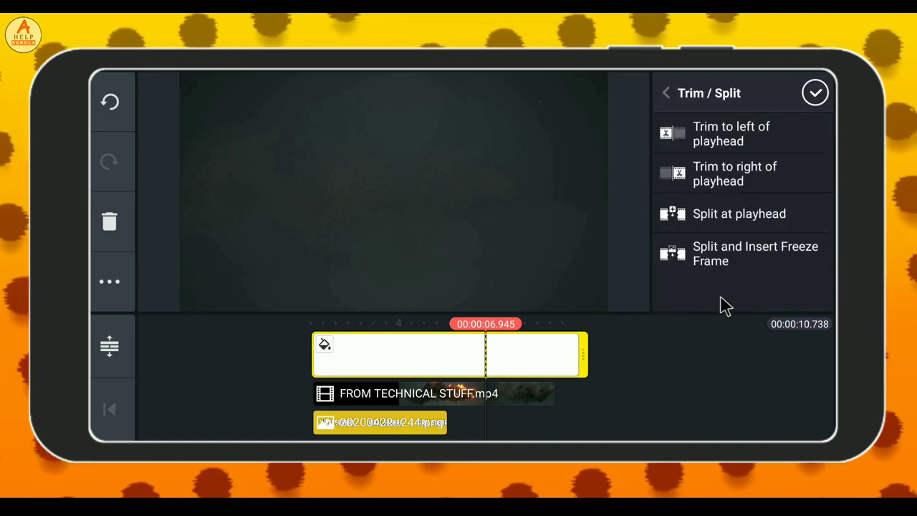
left_click(706, 166)
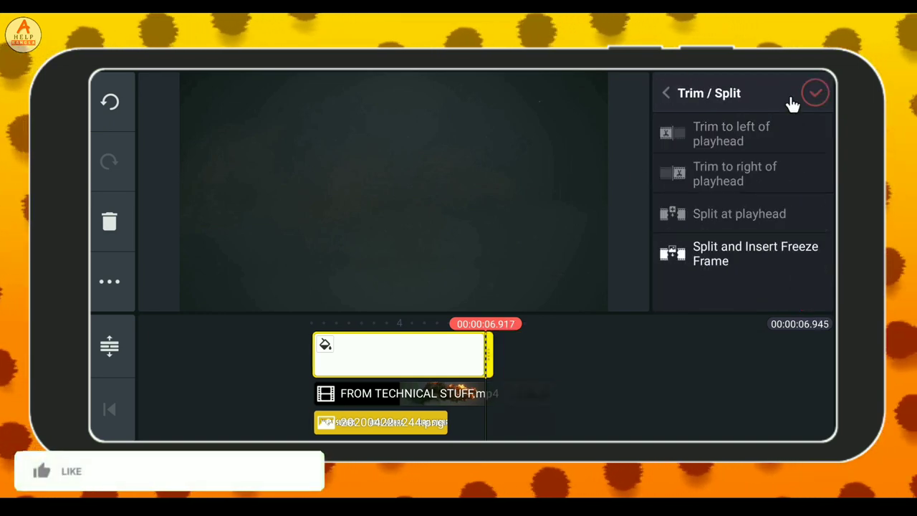
left_click(816, 94)
left_click(109, 408)
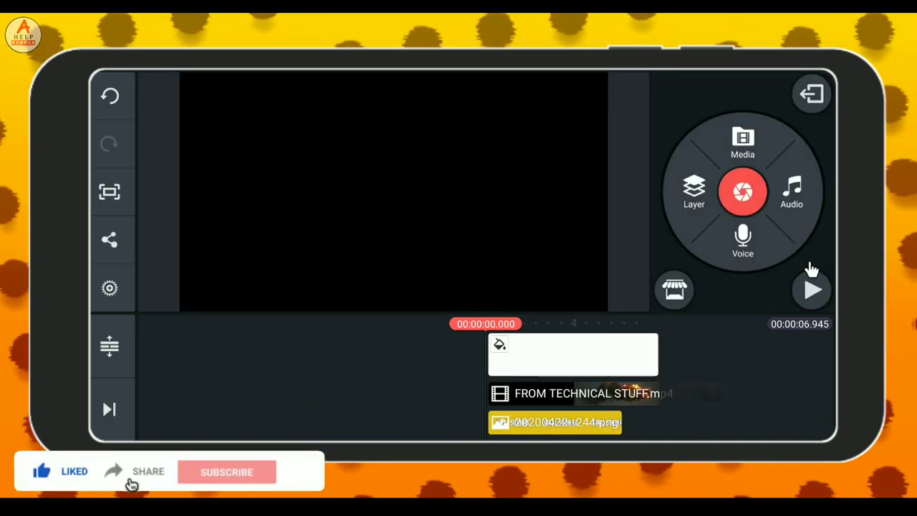
Step: Browse the audio library for music, then close it without adding any
left_click(791, 194)
scroll(501, 236, "down", 5)
left_click(809, 94)
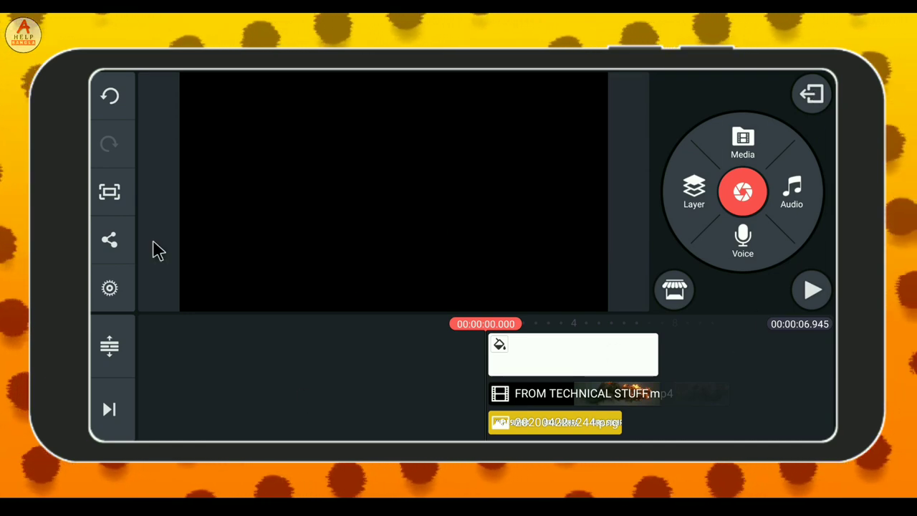
Step: Export the video at FHD 1080p, 30 fps, with the bitrate raised to 14.61Mbps
left_click(112, 240)
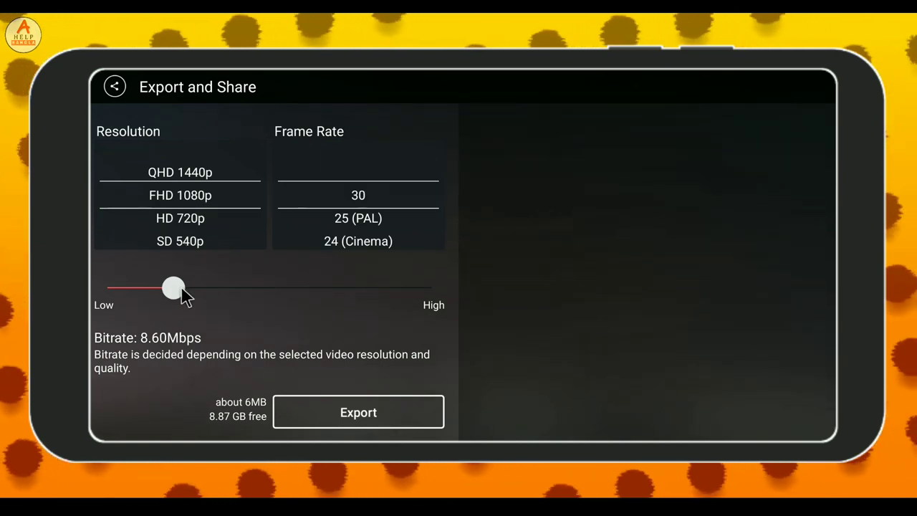
left_click_drag(175, 285, 244, 301)
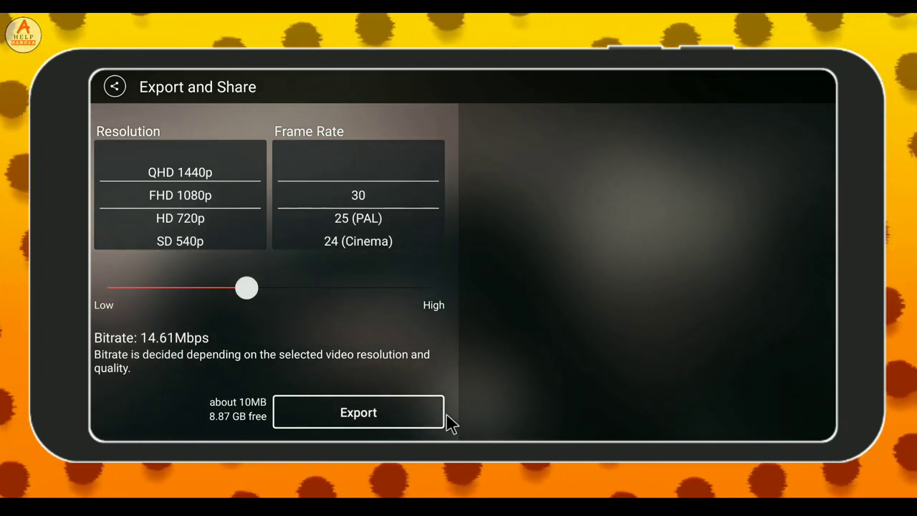
left_click(408, 412)
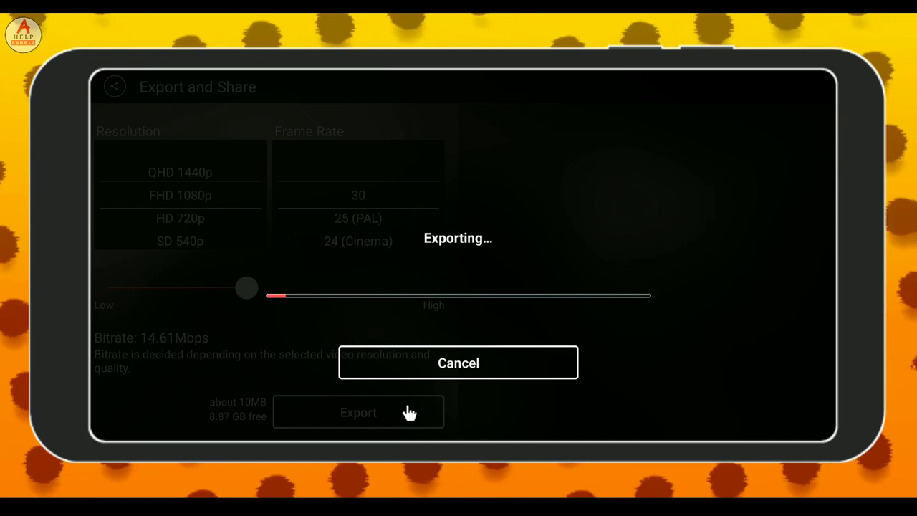